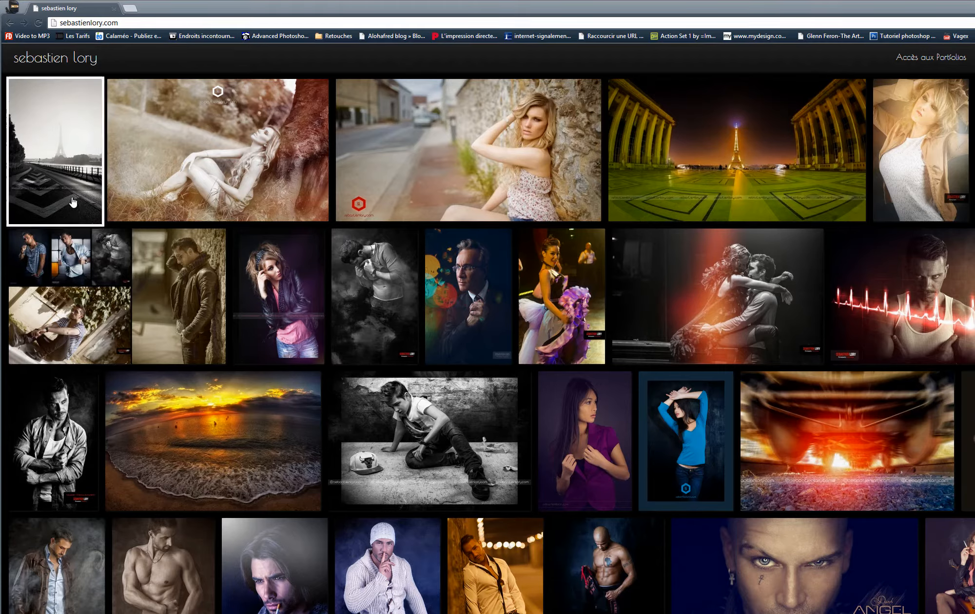
Switch to Photoshop and compare the Deb_HD portrait with Groupe 1 hidden and shown
{"action": "key", "text": "alt+Tab"}
{"action": "key", "text": "alt+Tab"}
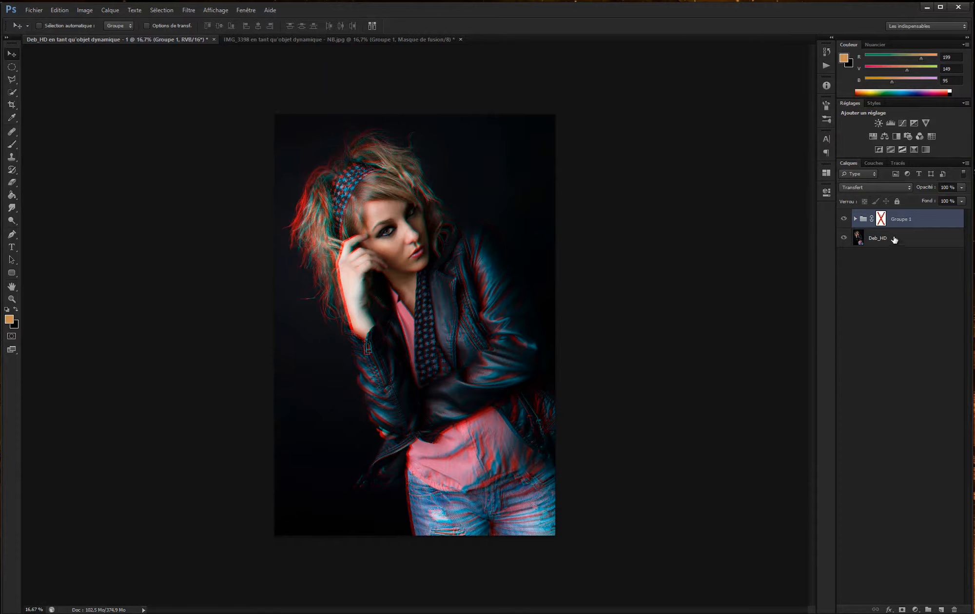
{"action": "left_click", "coordinate": [844, 219]}
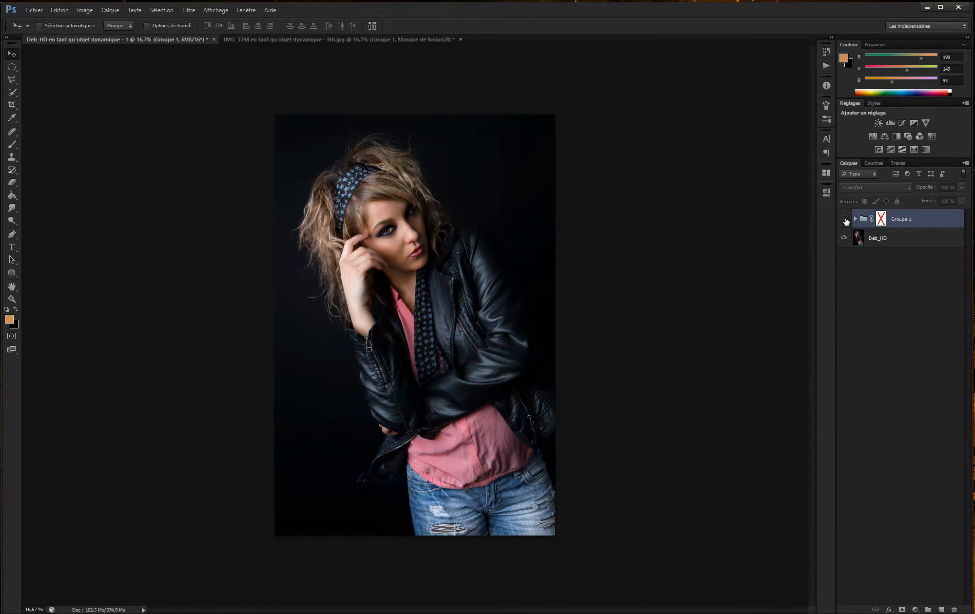
{"action": "left_click", "coordinate": [845, 220]}
{"action": "left_click", "coordinate": [844, 221]}
{"action": "left_click", "coordinate": [845, 220]}
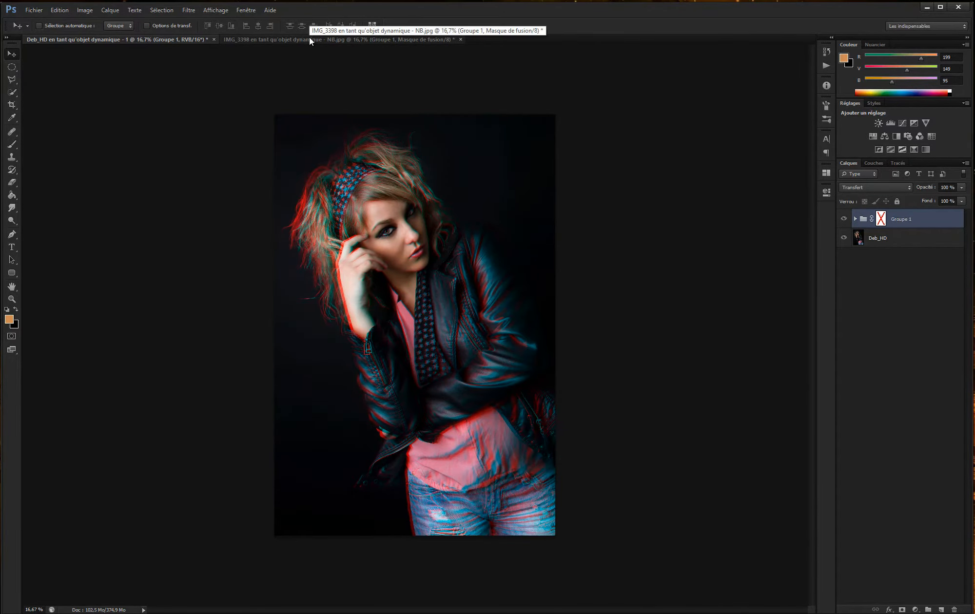
Compare the black-and-white IMG_3398 portrait with its Groupe 1 effect hidden and shown
{"action": "left_click", "coordinate": [309, 38]}
{"action": "left_click", "coordinate": [844, 220]}
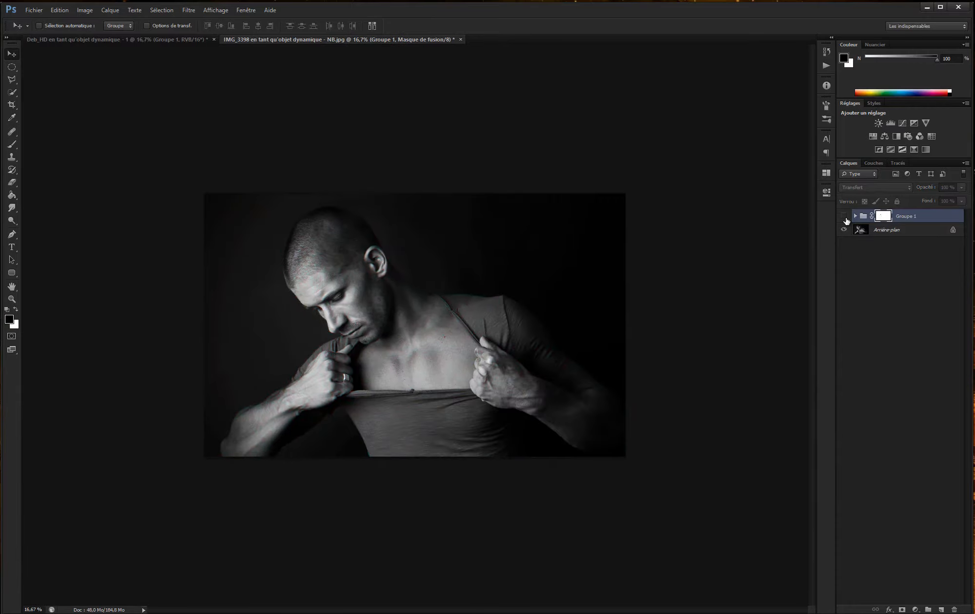
{"action": "left_click", "coordinate": [843, 217]}
{"action": "left_click", "coordinate": [843, 218]}
{"action": "left_click", "coordinate": [844, 219]}
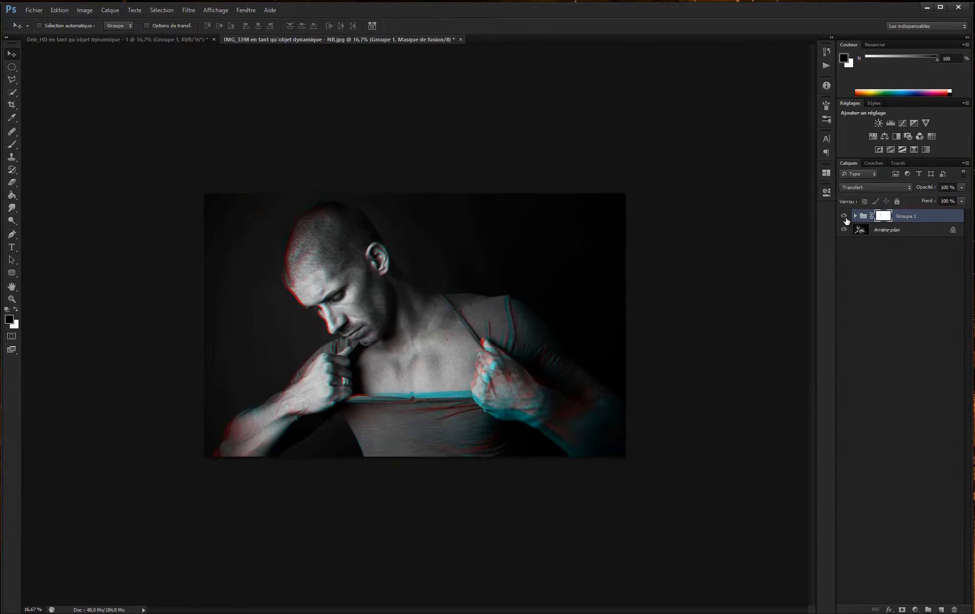
Return to the Deb_HD document and delete Groupe 1, leaving only the Deb_HD photo layer
{"action": "left_click", "coordinate": [137, 39]}
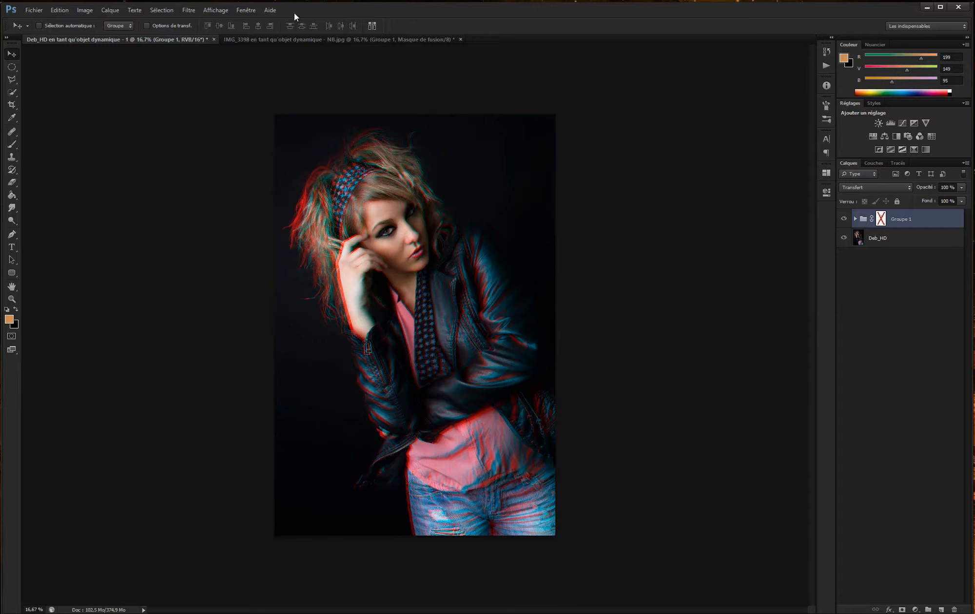
{"action": "left_click", "coordinate": [298, 39]}
{"action": "left_click", "coordinate": [187, 40]}
{"action": "key", "text": "Delete"}
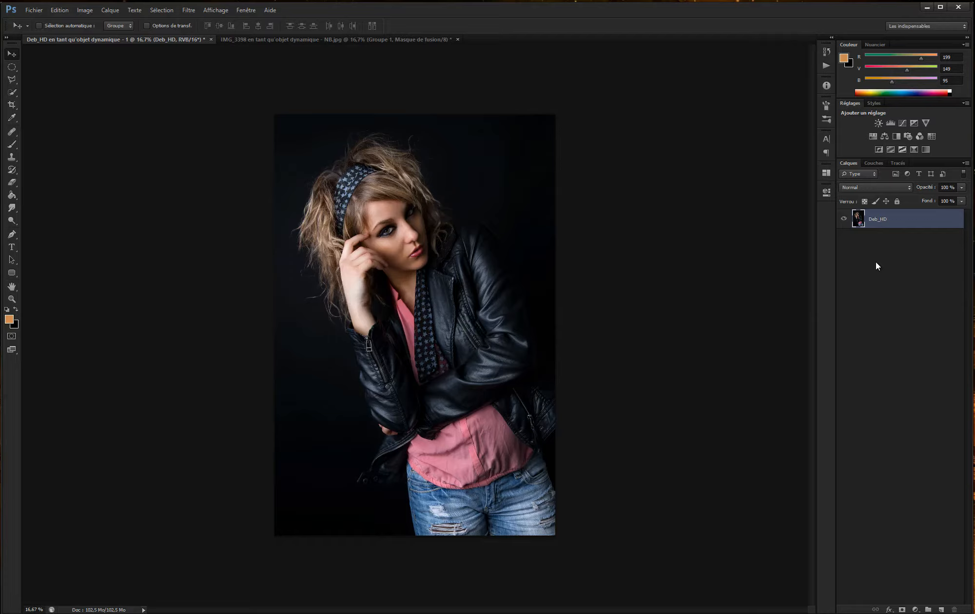
Duplicate the Deb_HD layer twice so that two copies sit above the original
{"action": "left_click_drag", "start_coordinate": [915, 221], "coordinate": [943, 609]}
{"action": "left_click_drag", "start_coordinate": [904, 242], "coordinate": [942, 609]}
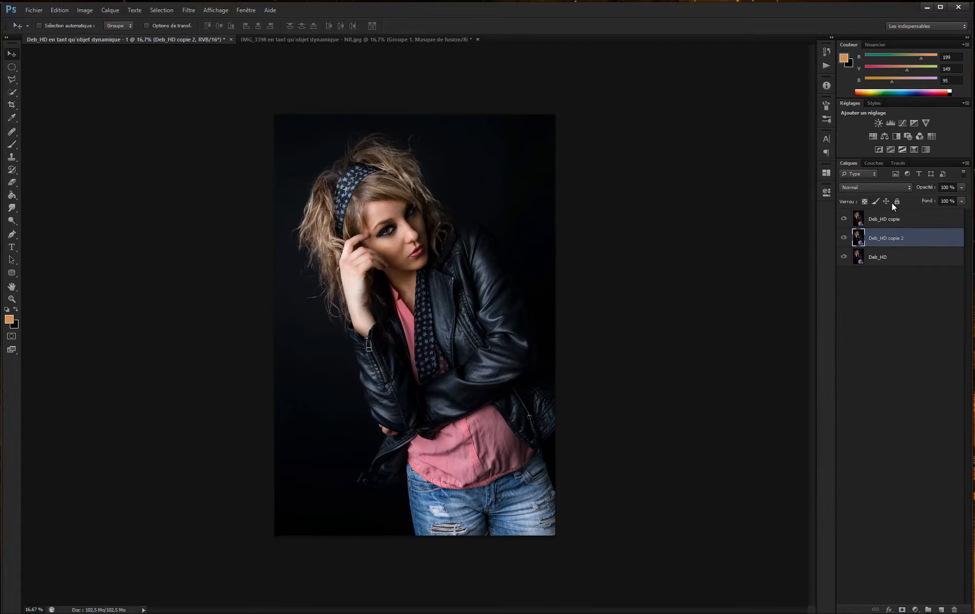
{"action": "left_click", "coordinate": [885, 222], "text": "shift"}
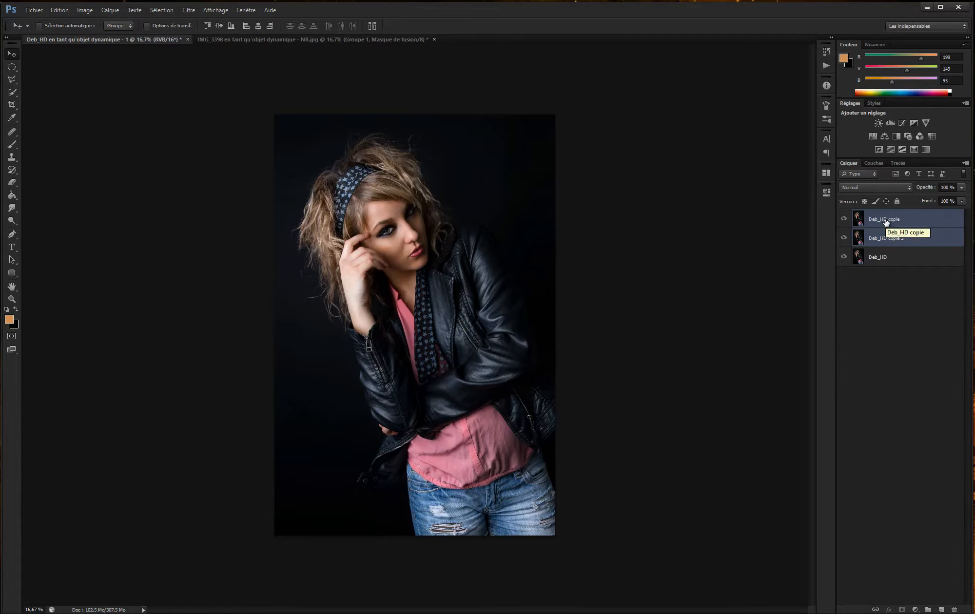
{"action": "key", "text": "Delete"}
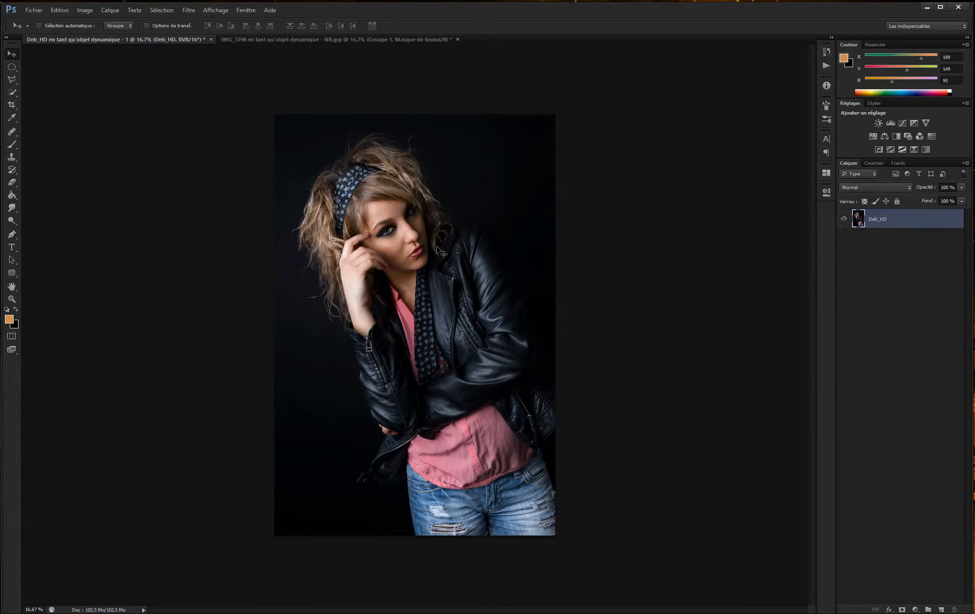
{"action": "key", "text": "ctrl+z"}
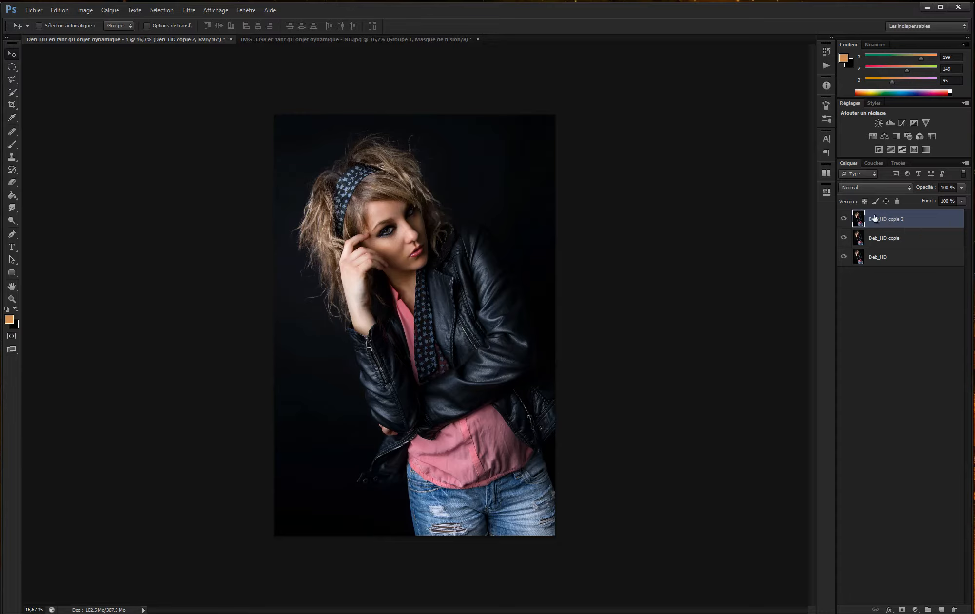
Disable the red (R) channel in the blending options of the Deb_HD copie 2 layer
{"action": "double_click", "coordinate": [892, 220]}
{"action": "left_click", "coordinate": [925, 222]}
{"action": "double_click", "coordinate": [945, 220]}
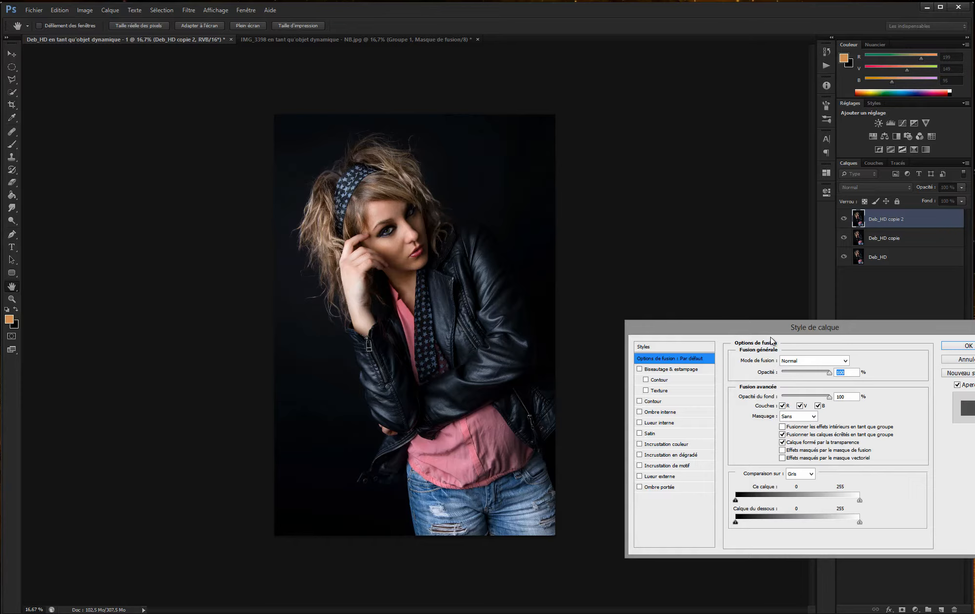
{"action": "left_click_drag", "start_coordinate": [863, 335], "coordinate": [690, 298]}
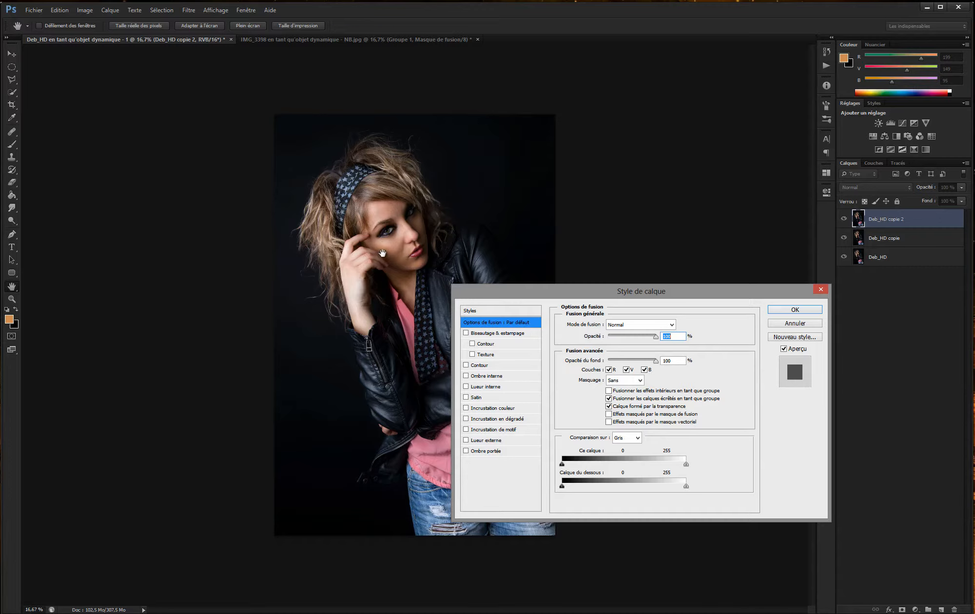
{"action": "left_click", "coordinate": [609, 370]}
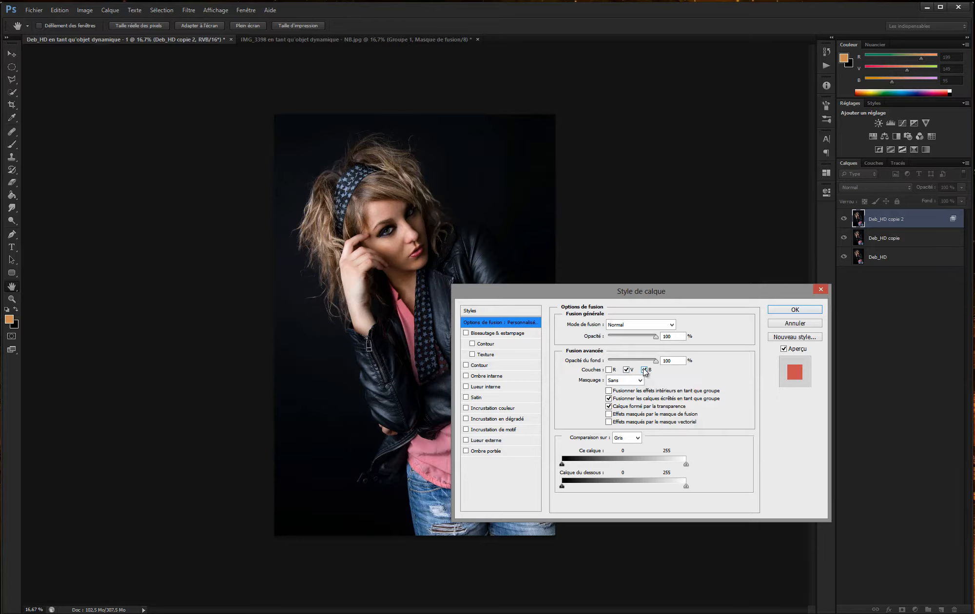
{"action": "left_click", "coordinate": [609, 371]}
{"action": "left_click", "coordinate": [609, 371]}
{"action": "left_click", "coordinate": [795, 310]}
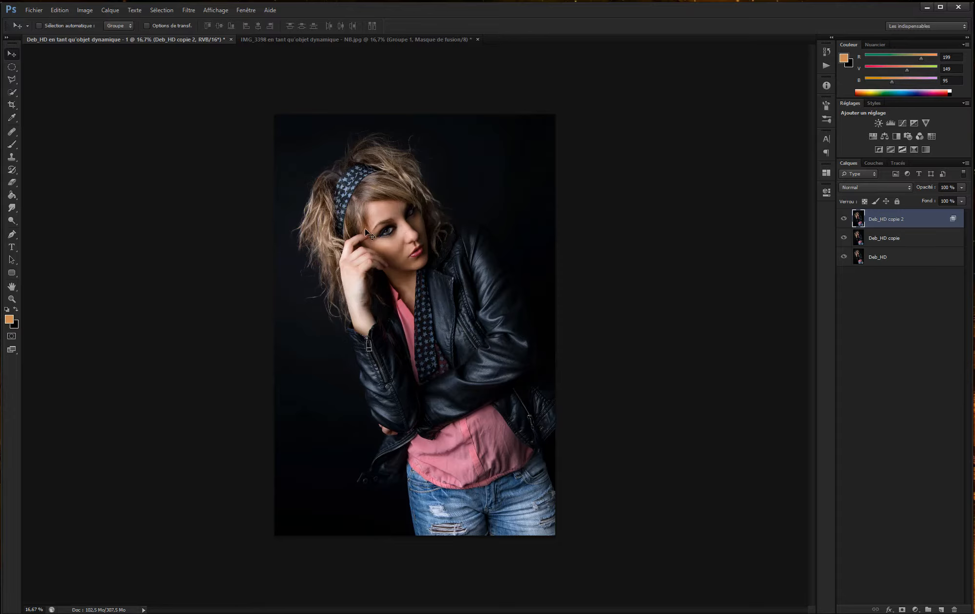
Warp the Deb_HD copie 2 layer by pulling its right corners and right-side edge points slightly outward, and apply the transformation
{"action": "key", "text": "ctrl+t"}
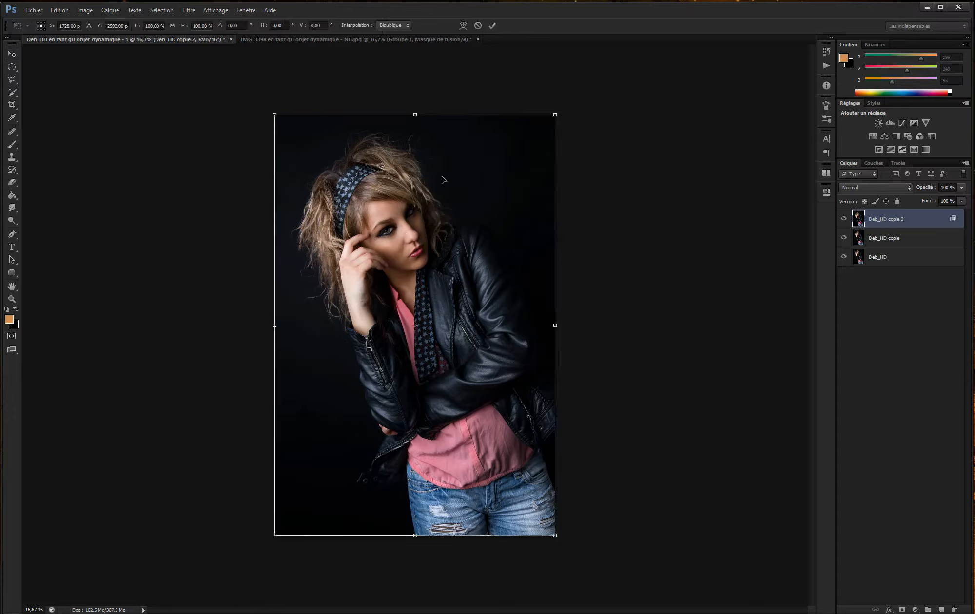
{"action": "right_click", "coordinate": [407, 226]}
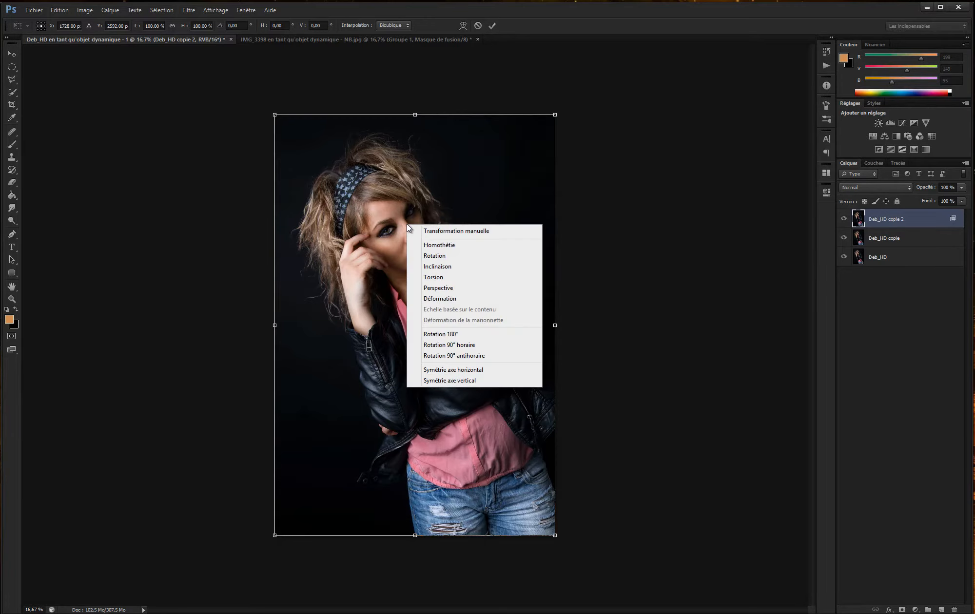
{"action": "left_click", "coordinate": [435, 299]}
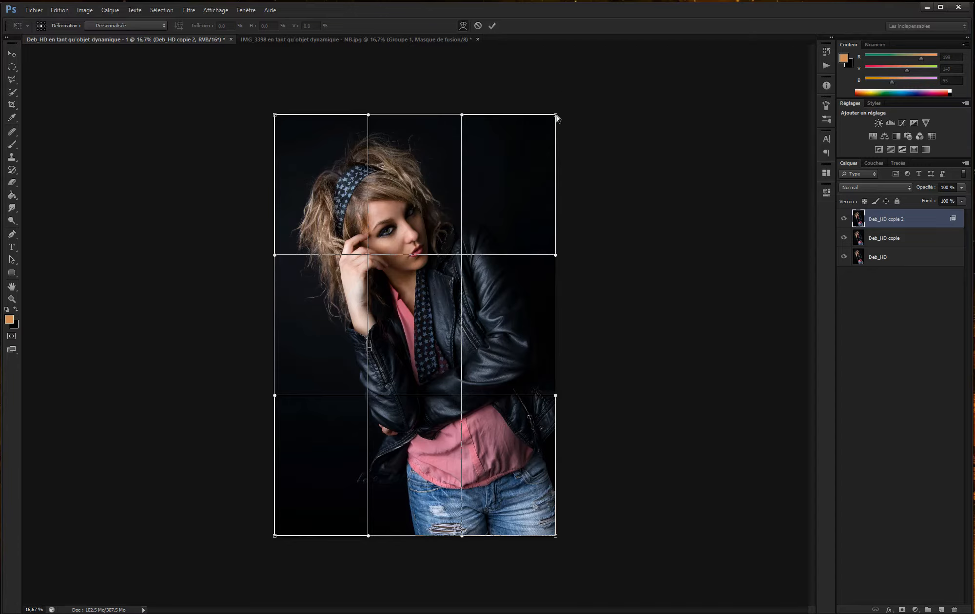
{"action": "left_click_drag", "start_coordinate": [562, 113], "coordinate": [567, 104]}
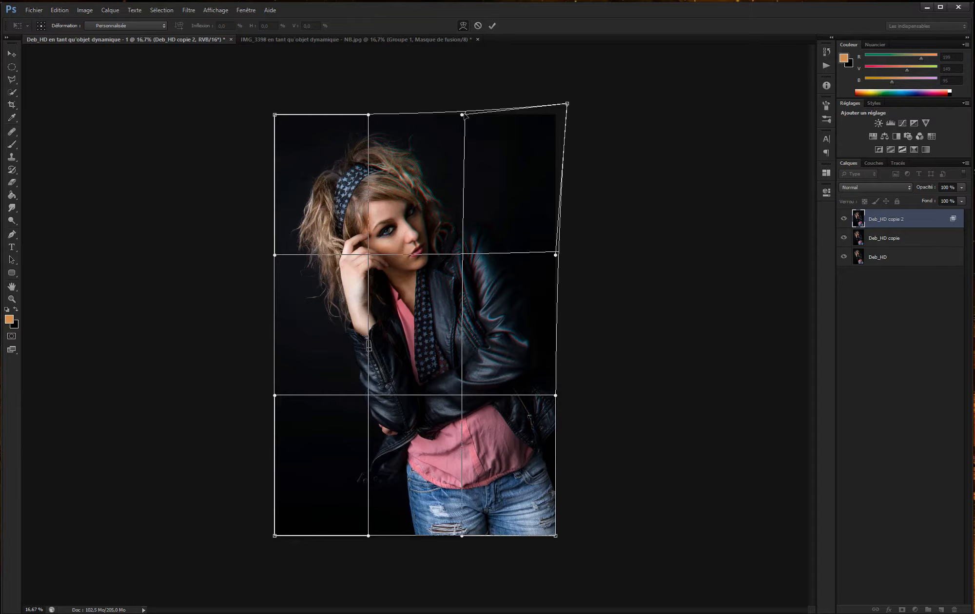
{"action": "left_click_drag", "start_coordinate": [464, 115], "coordinate": [465, 108]}
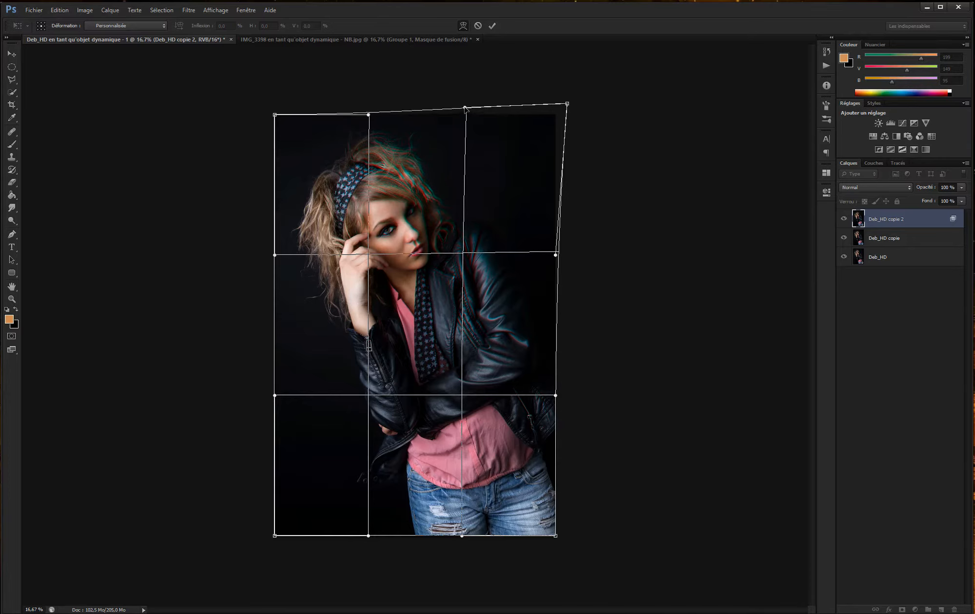
{"action": "left_click_drag", "start_coordinate": [465, 108], "coordinate": [466, 106]}
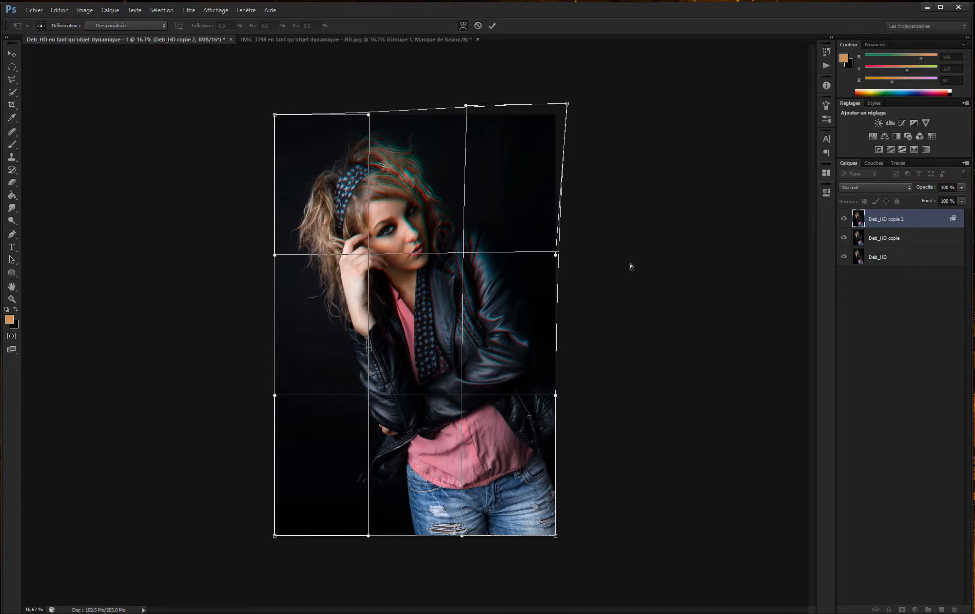
{"action": "left_click_drag", "start_coordinate": [557, 256], "coordinate": [572, 256]}
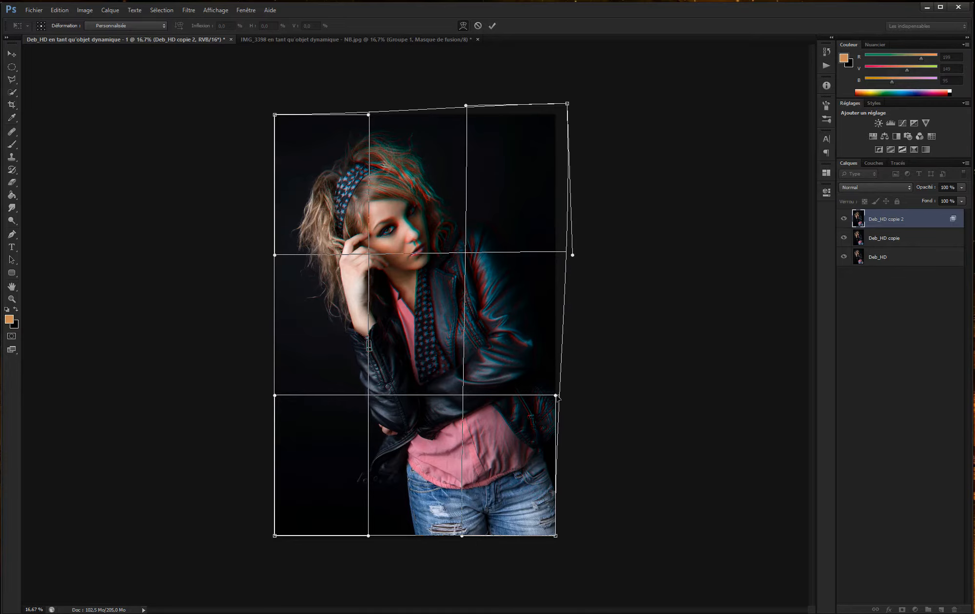
{"action": "left_click_drag", "start_coordinate": [557, 395], "coordinate": [566, 397]}
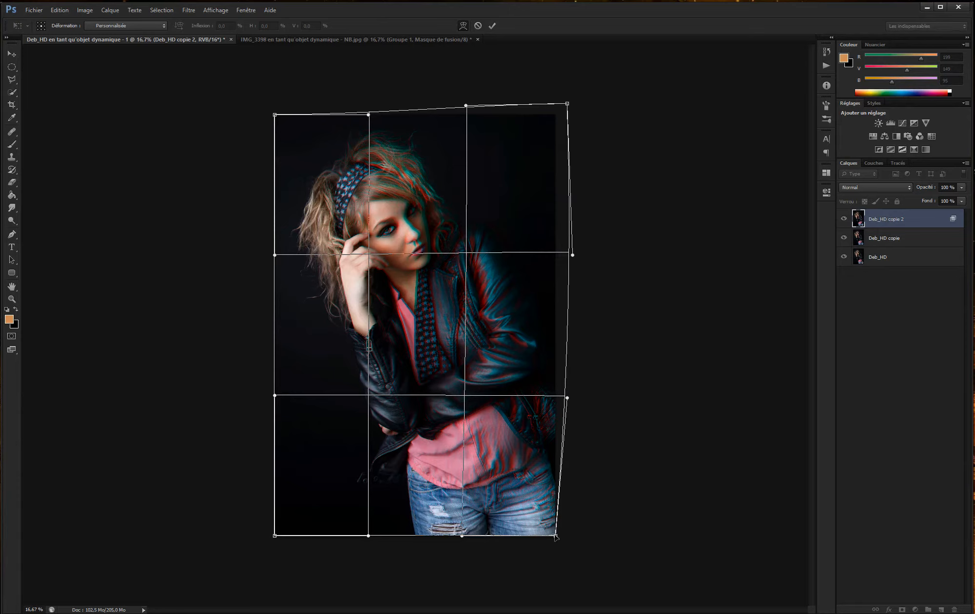
{"action": "left_click_drag", "start_coordinate": [556, 536], "coordinate": [564, 543]}
{"action": "left_click_drag", "start_coordinate": [463, 536], "coordinate": [461, 550]}
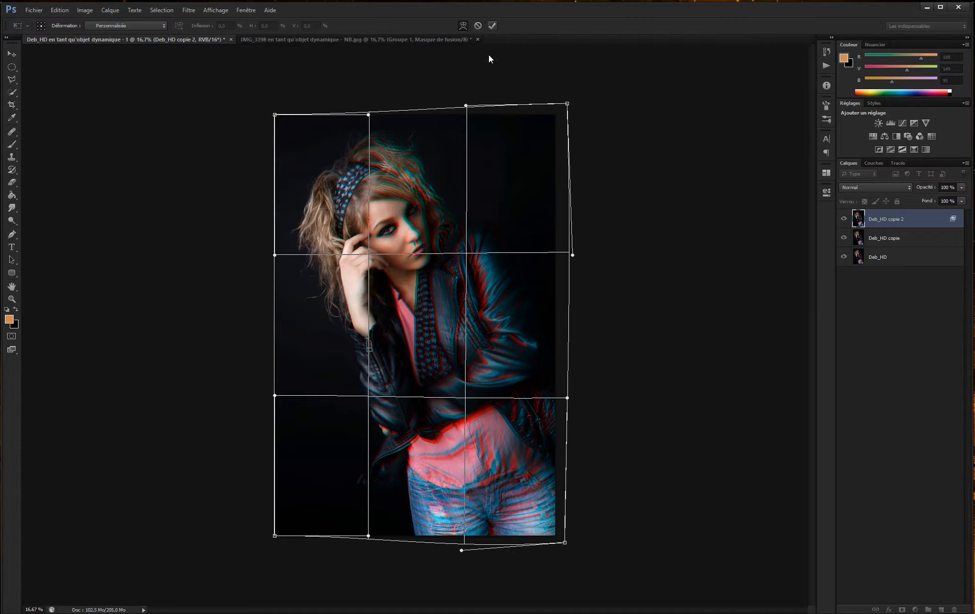
{"action": "left_click", "coordinate": [492, 26]}
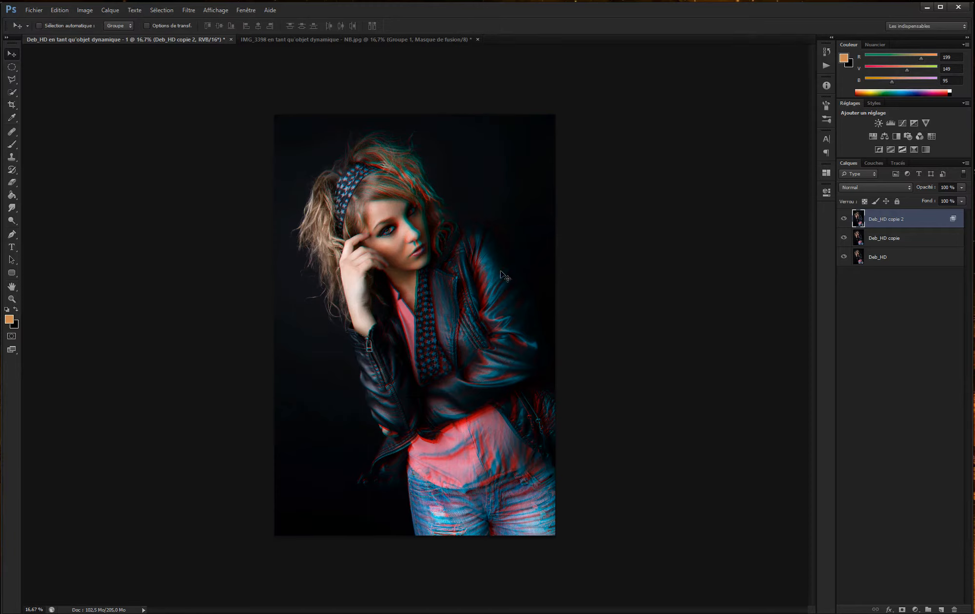
Warp the Deb_HD copie layer by pulling its left corners and left-side edge points slightly outward, realign the face, and apply the transformation
{"action": "left_click", "coordinate": [897, 242]}
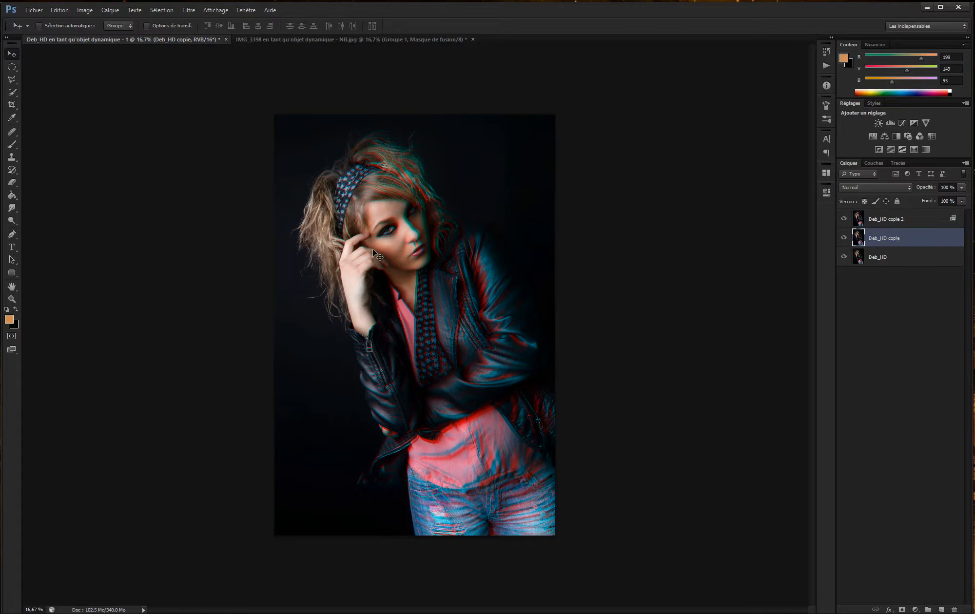
{"action": "key", "text": "ctrl+t"}
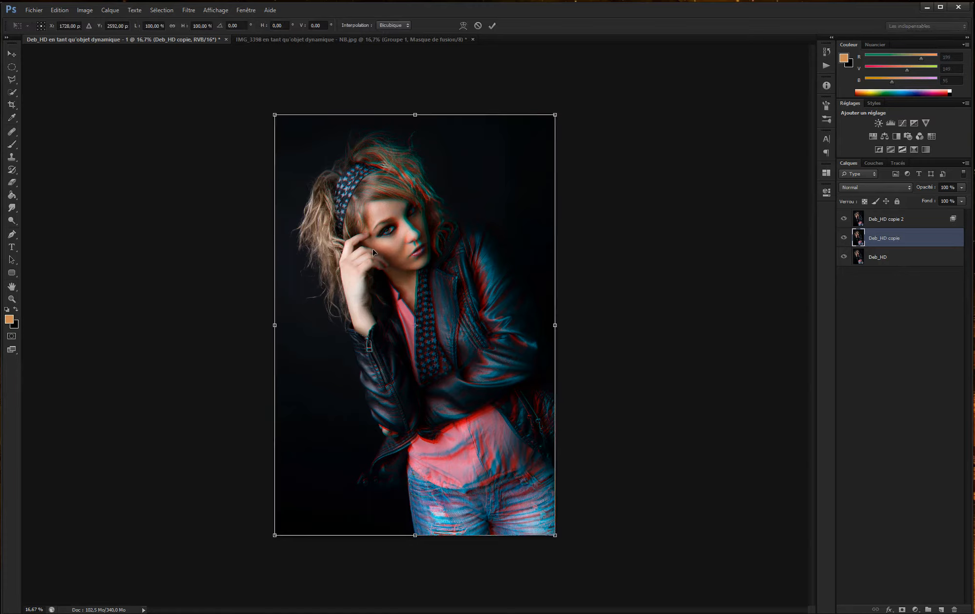
{"action": "right_click", "coordinate": [424, 310]}
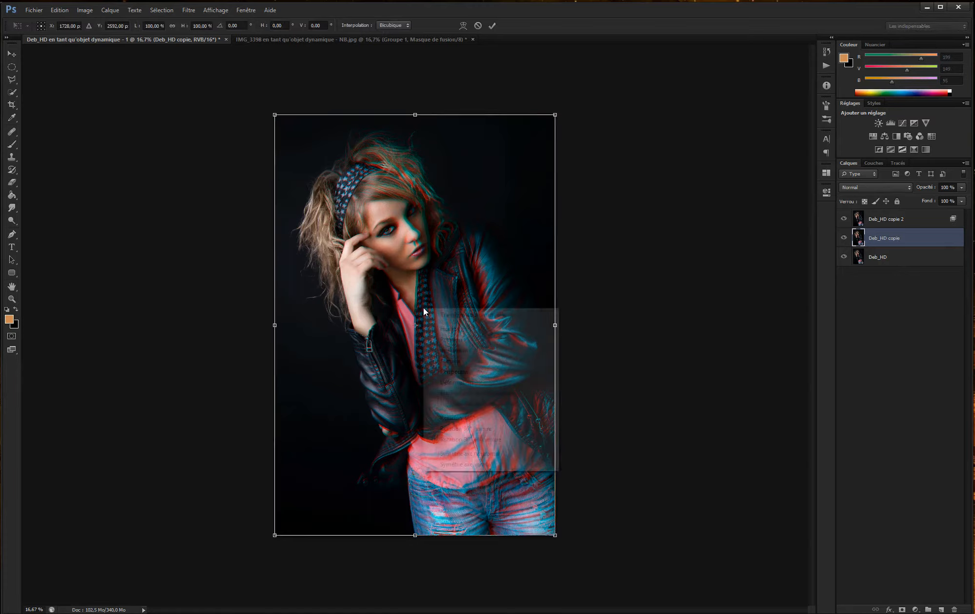
{"action": "left_click", "coordinate": [460, 383]}
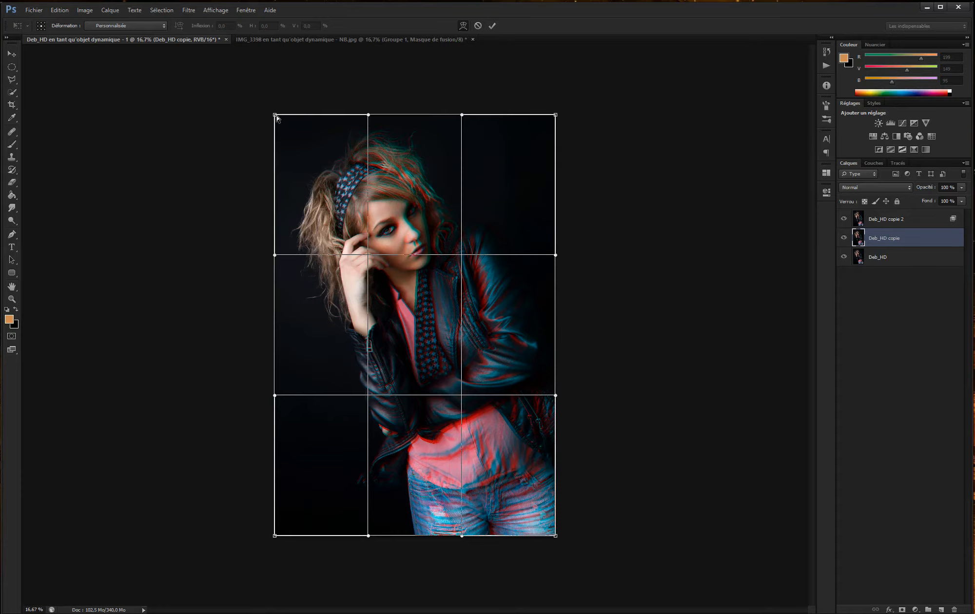
{"action": "left_click_drag", "start_coordinate": [271, 113], "coordinate": [266, 106]}
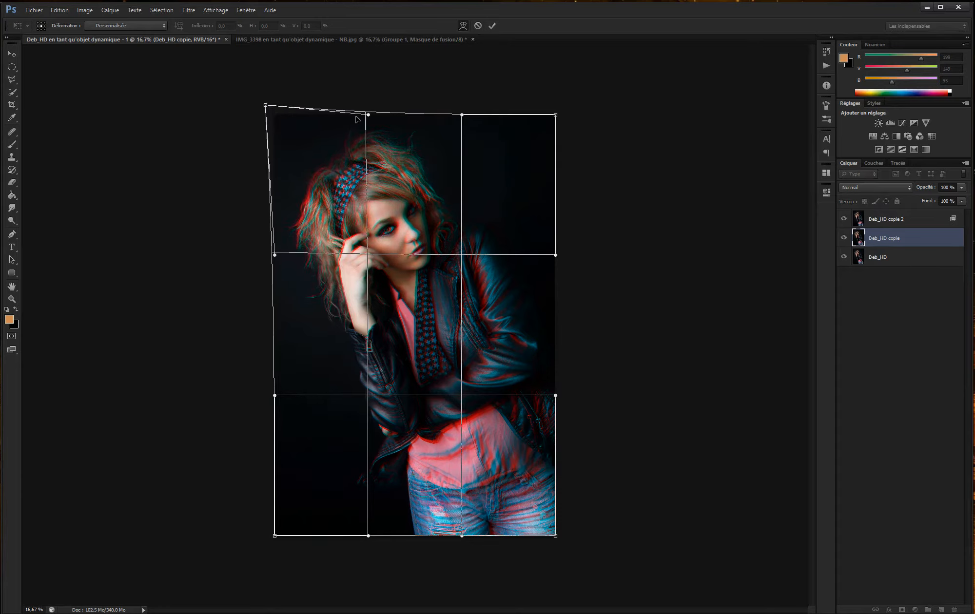
{"action": "left_click_drag", "start_coordinate": [368, 115], "coordinate": [370, 106]}
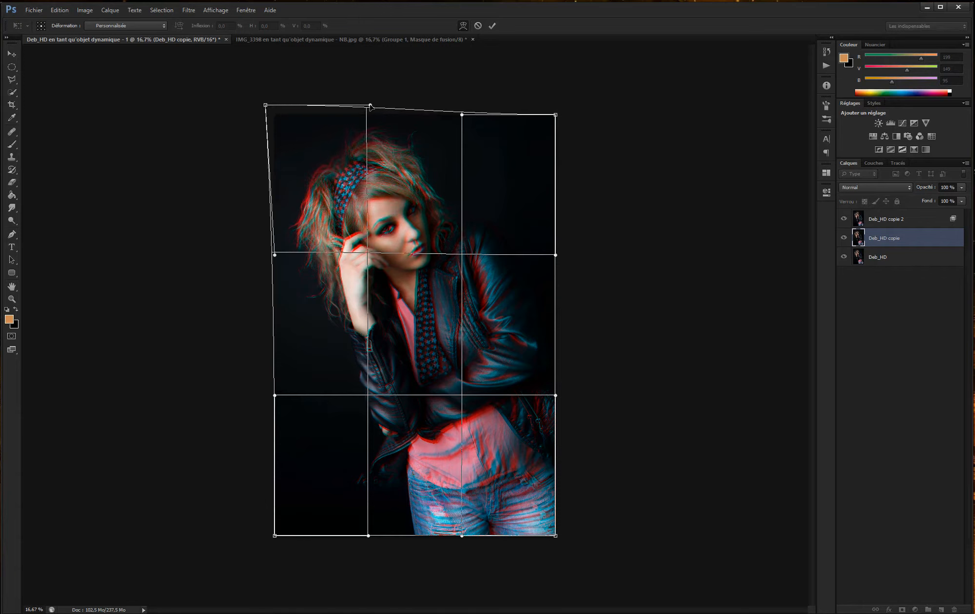
{"action": "left_click_drag", "start_coordinate": [273, 256], "coordinate": [262, 256]}
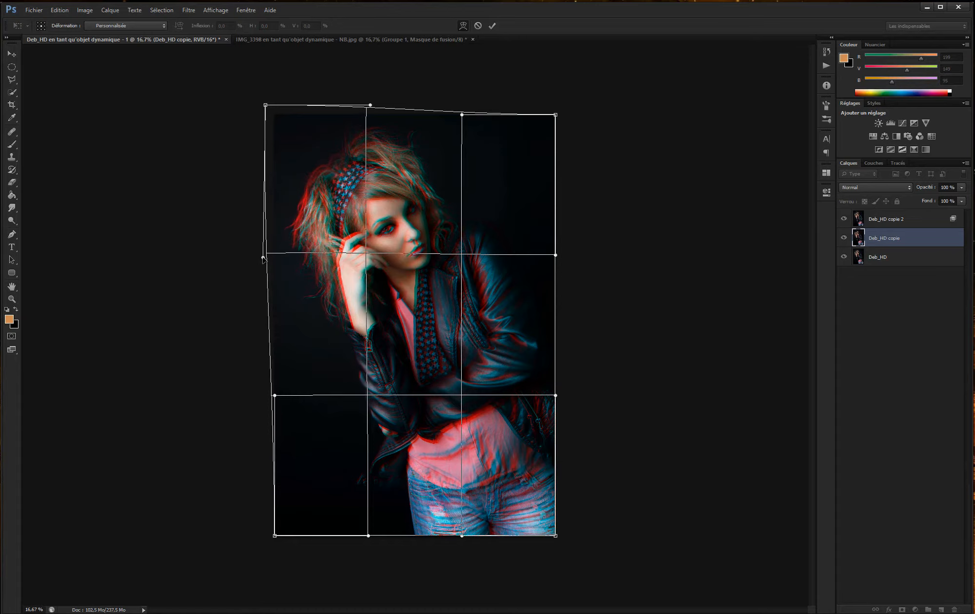
{"action": "left_click_drag", "start_coordinate": [275, 395], "coordinate": [265, 395]}
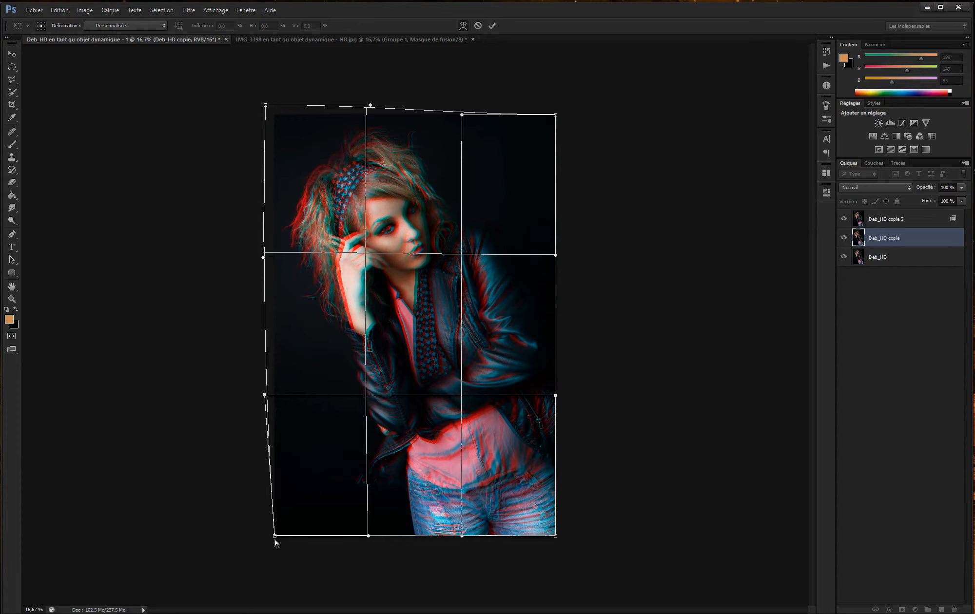
{"action": "left_click_drag", "start_coordinate": [275, 535], "coordinate": [266, 542]}
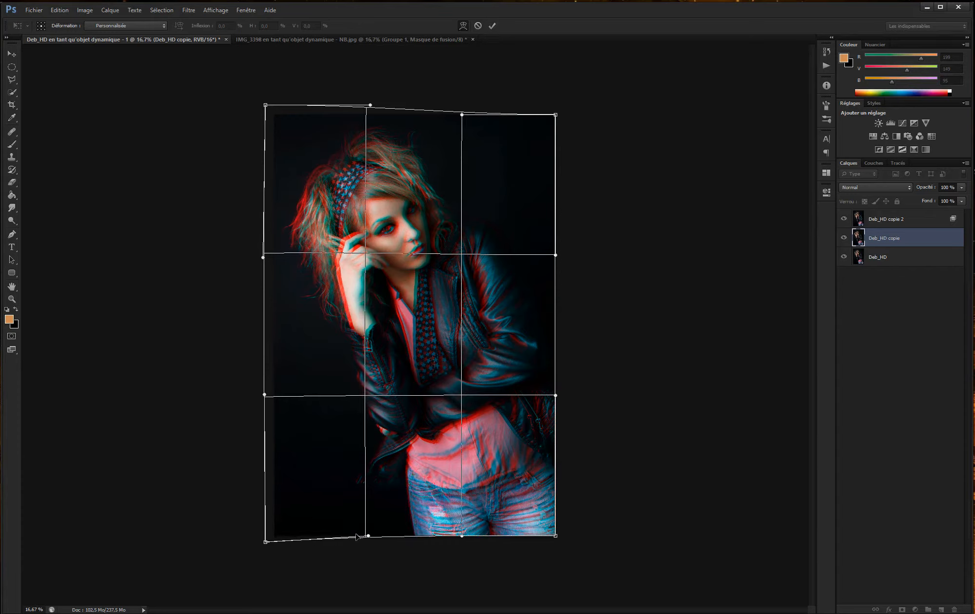
{"action": "left_click_drag", "start_coordinate": [368, 536], "coordinate": [366, 548]}
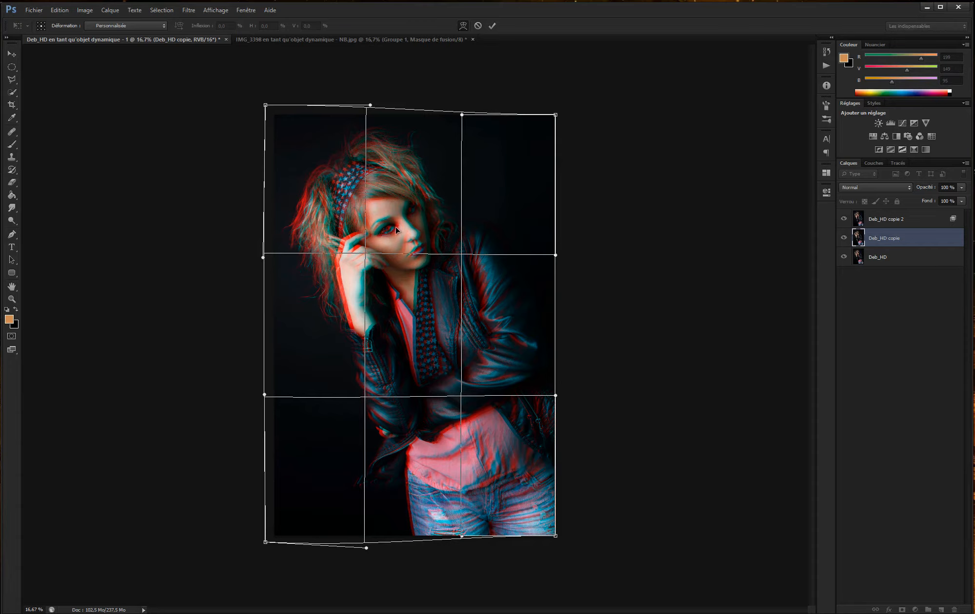
{"action": "left_click_drag", "start_coordinate": [396, 230], "coordinate": [398, 230]}
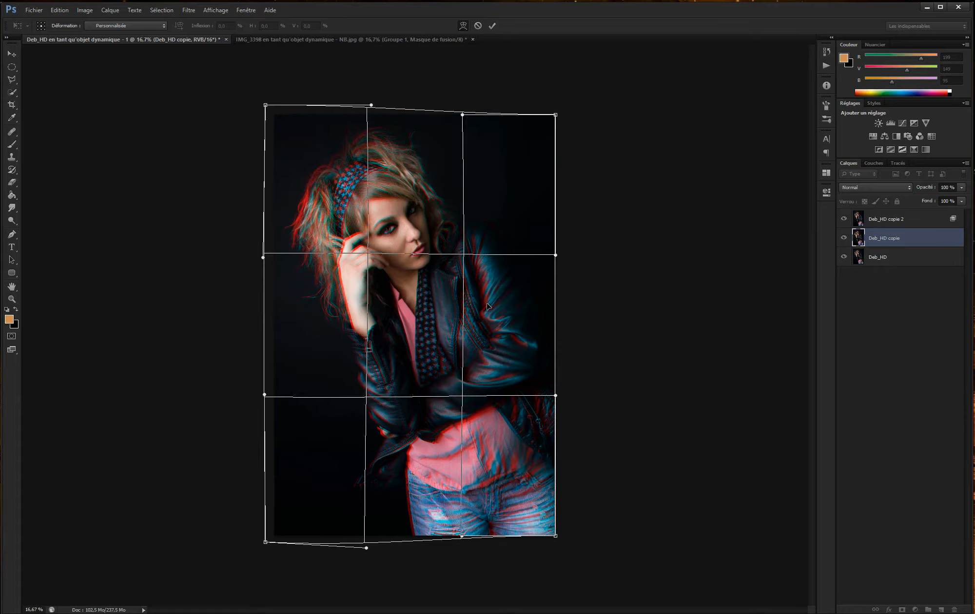
{"action": "left_click", "coordinate": [490, 25]}
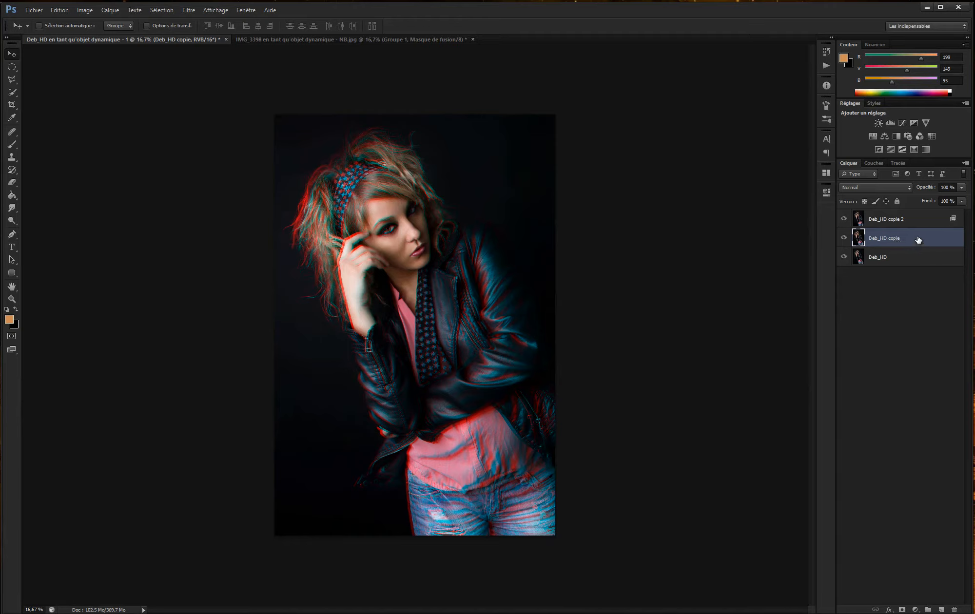
Group the Deb_HD copie and Deb_HD copie 2 layers and name the group 3D
{"action": "left_click", "coordinate": [890, 222], "text": "shift"}
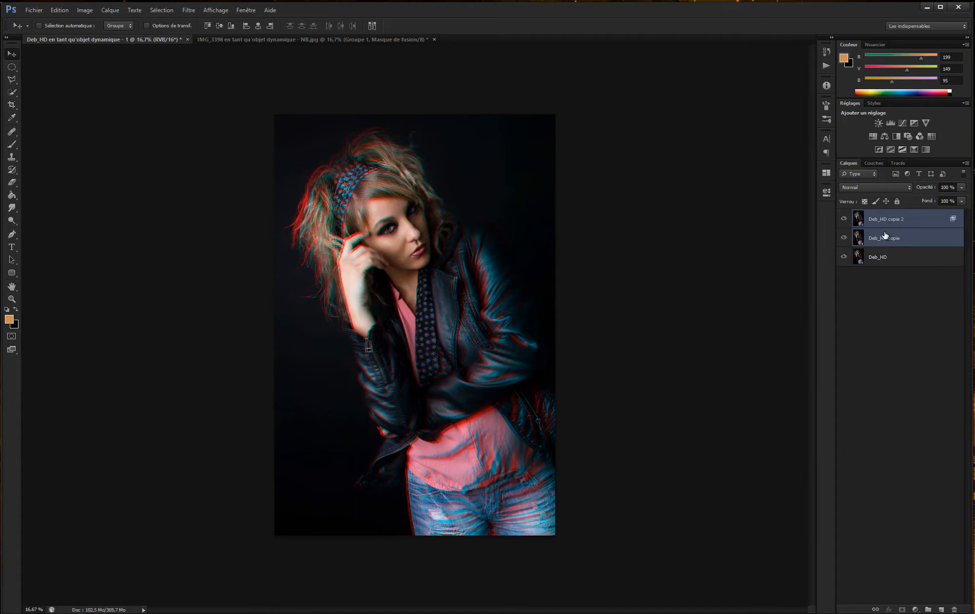
{"action": "key", "text": "ctrl+g"}
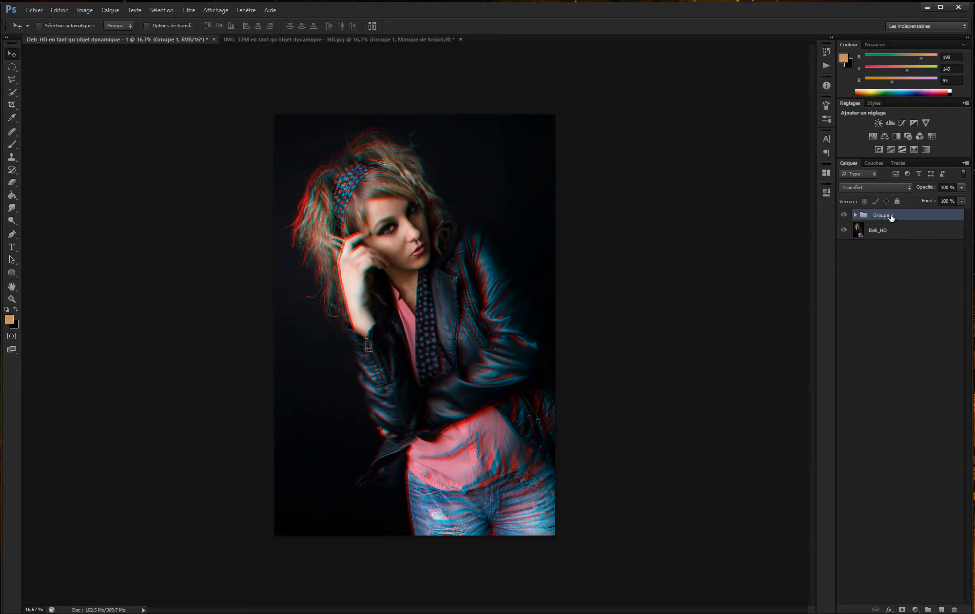
{"action": "left_click", "coordinate": [856, 215]}
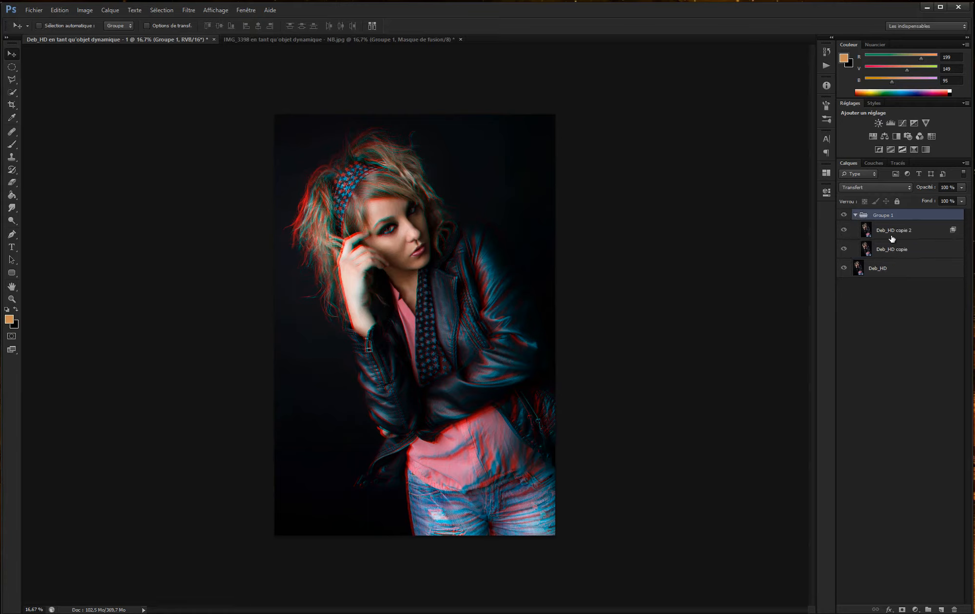
{"action": "left_click", "coordinate": [855, 215]}
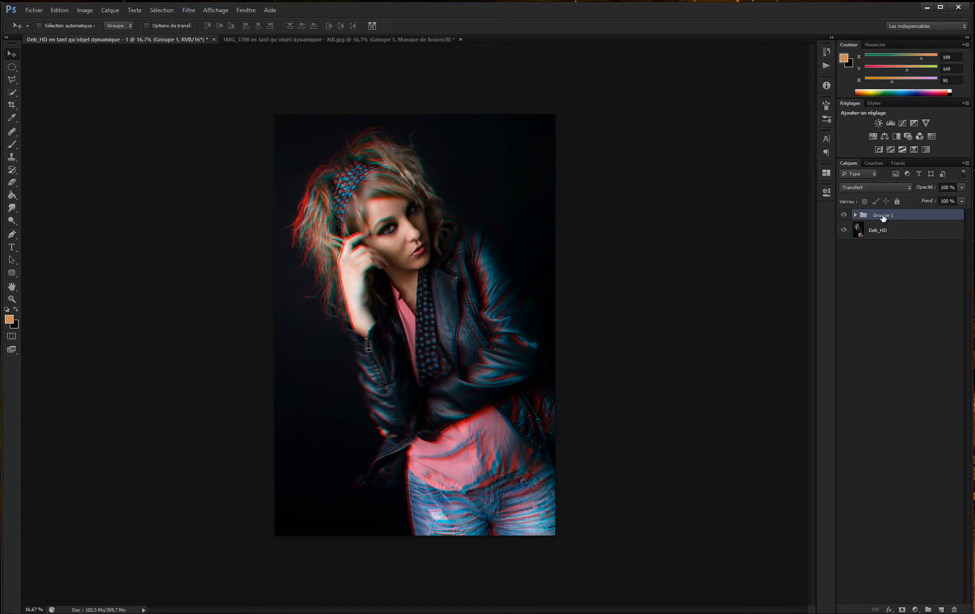
{"action": "double_click", "coordinate": [884, 216]}
{"action": "type", "text": "3D"}
{"action": "key", "text": "Return"}
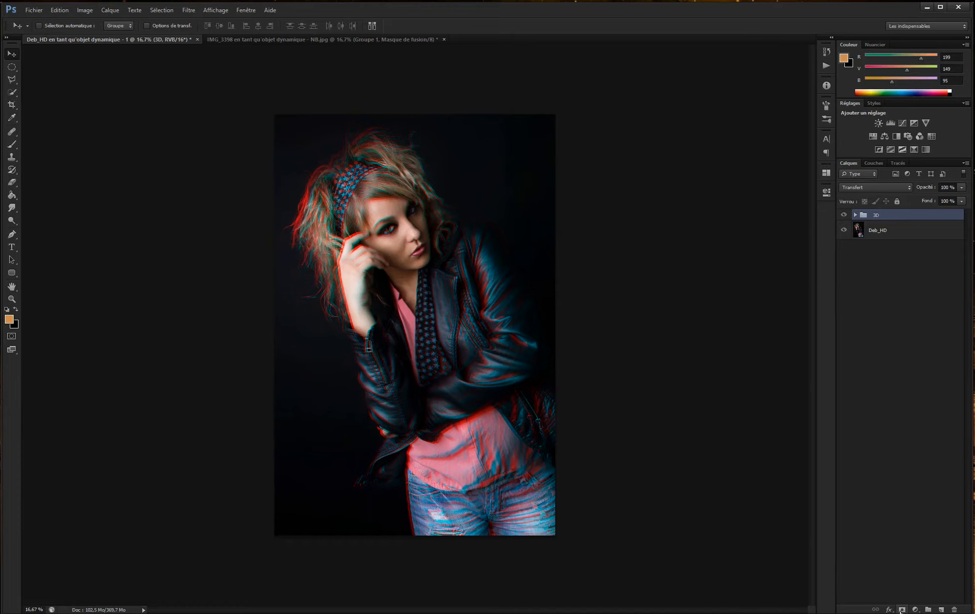
Add a layer mask to the 3D group and paint black over the eyes with the Brush at 30% opacity
{"action": "left_click", "coordinate": [901, 610]}
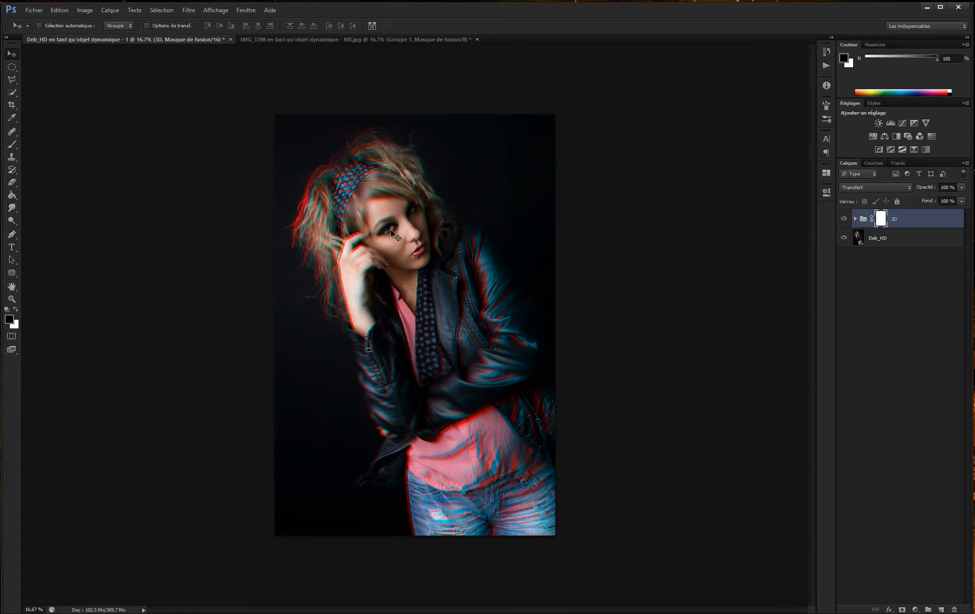
{"action": "left_click", "coordinate": [12, 144]}
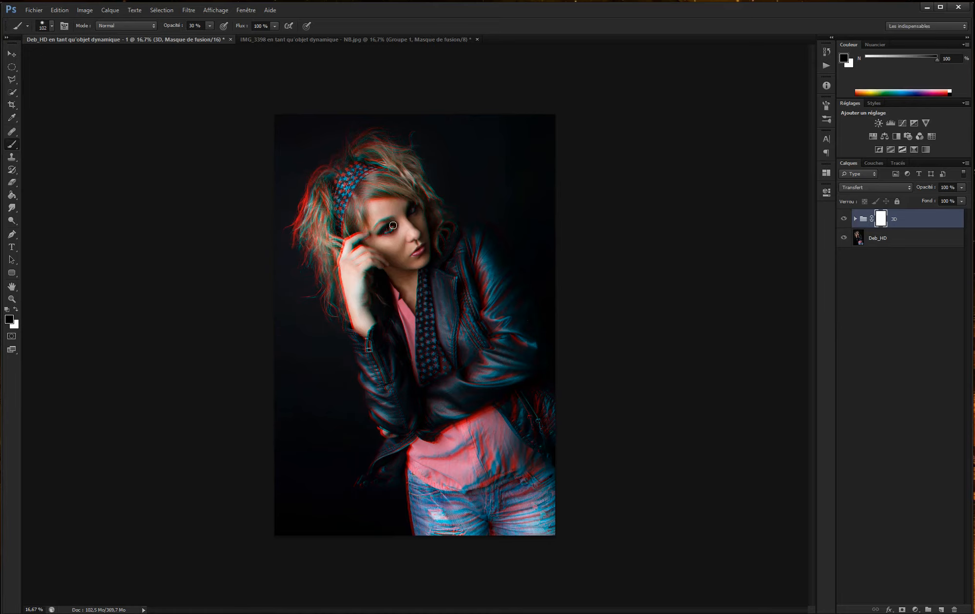
{"action": "left_click_drag", "start_coordinate": [387, 231], "coordinate": [411, 209]}
Toggle the 3D group's visibility to compare the portrait with and without the effect
{"action": "left_click", "coordinate": [844, 220]}
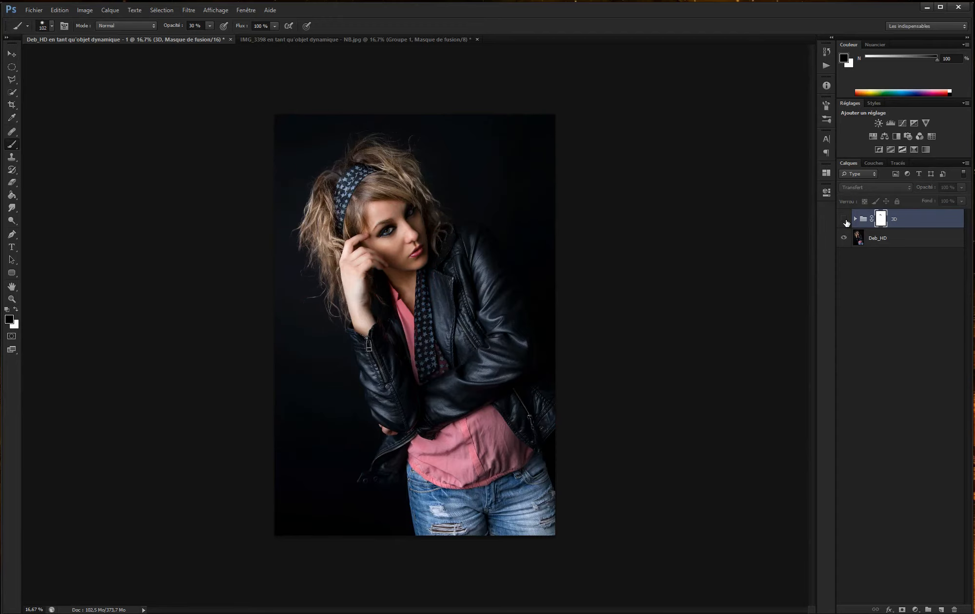
{"action": "left_click", "coordinate": [844, 220]}
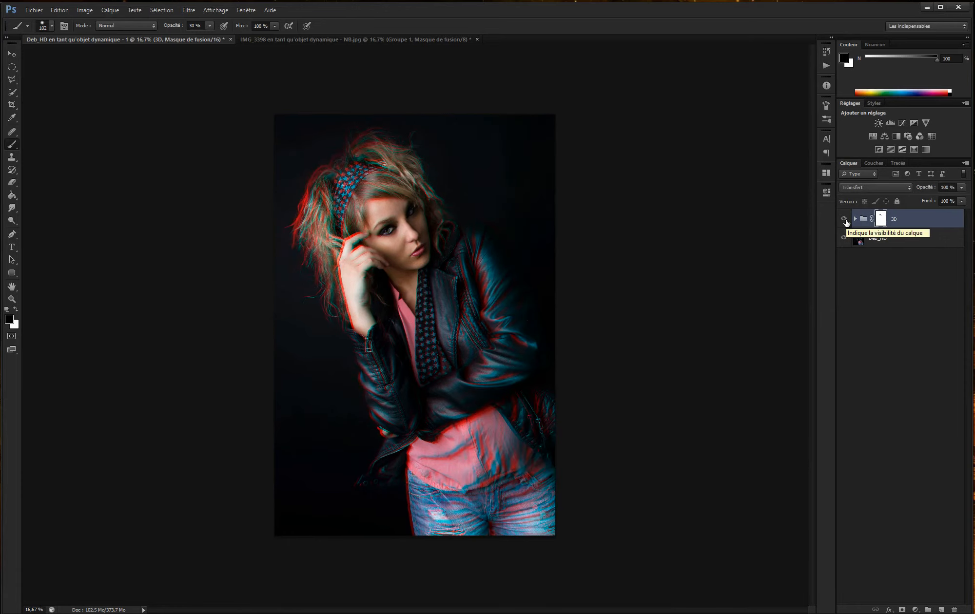
{"action": "left_click", "coordinate": [843, 220]}
{"action": "left_click", "coordinate": [844, 220]}
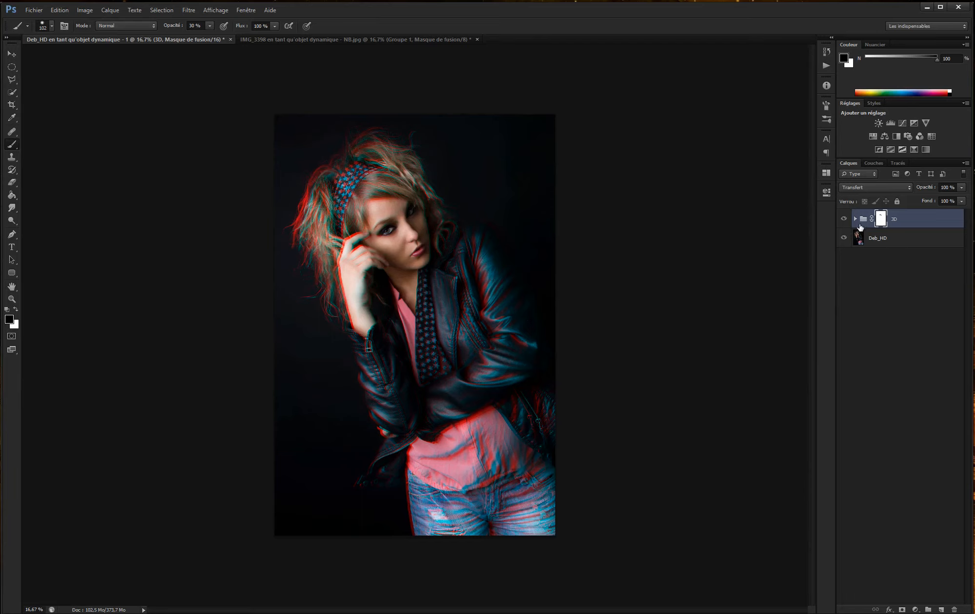
{"action": "left_click", "coordinate": [190, 10]}
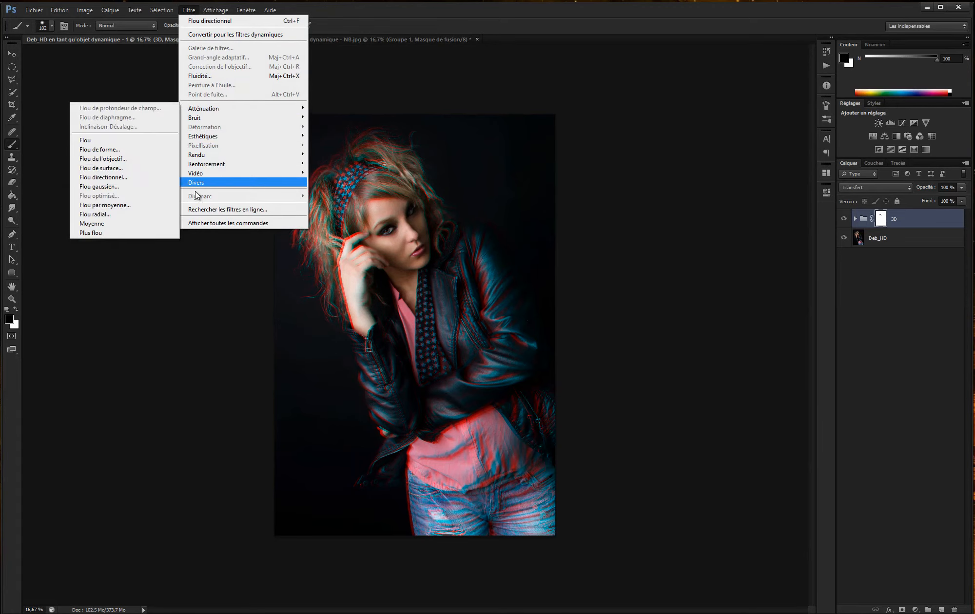
{"action": "left_click", "coordinate": [340, 191]}
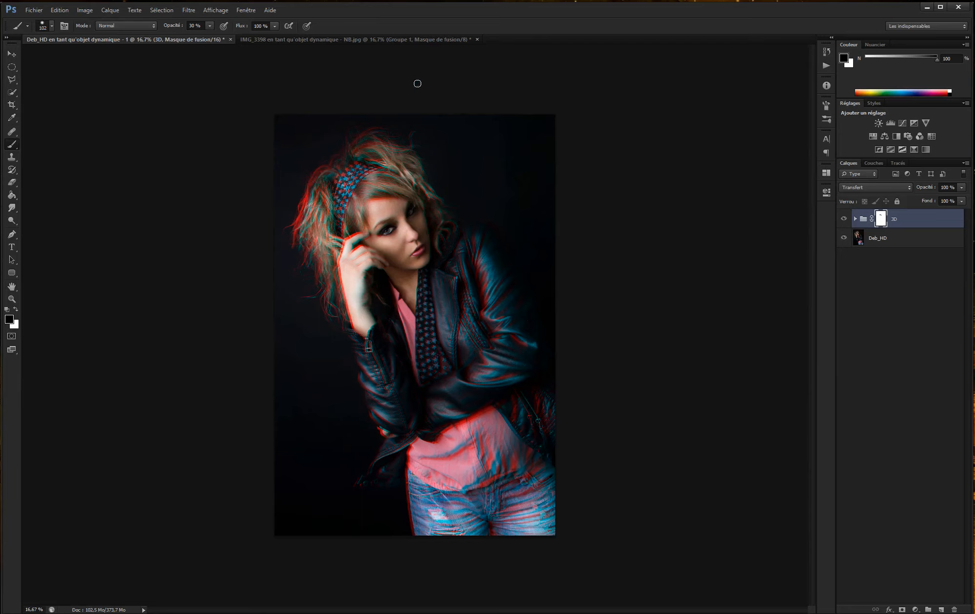
Switch to the IMG_3398 document, compare it with Groupe 1 hidden and shown, and delete Groupe 1
{"action": "left_click", "coordinate": [371, 38]}
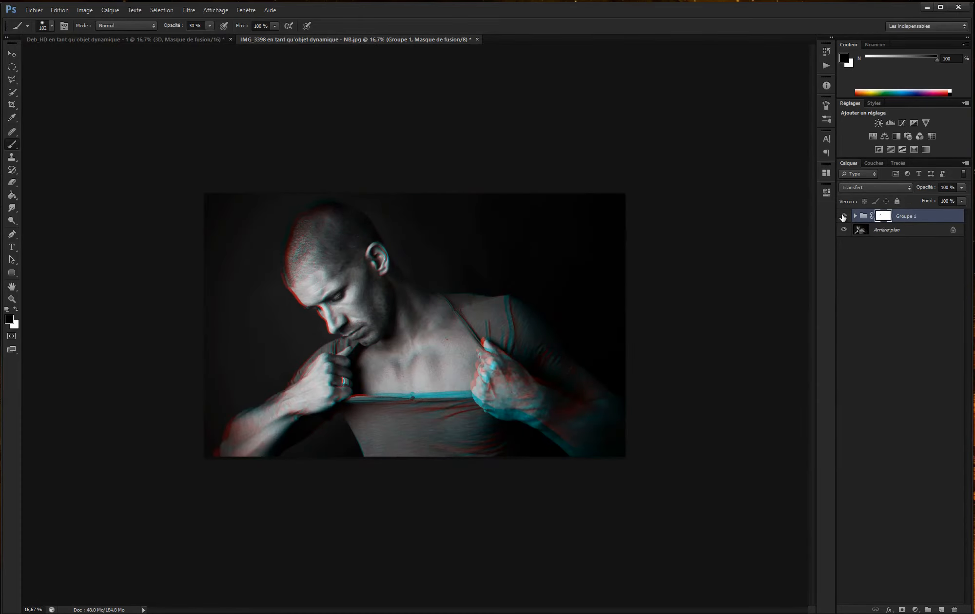
{"action": "left_click", "coordinate": [843, 217]}
{"action": "left_click", "coordinate": [843, 217]}
{"action": "left_click", "coordinate": [943, 218]}
{"action": "key", "text": "Delete"}
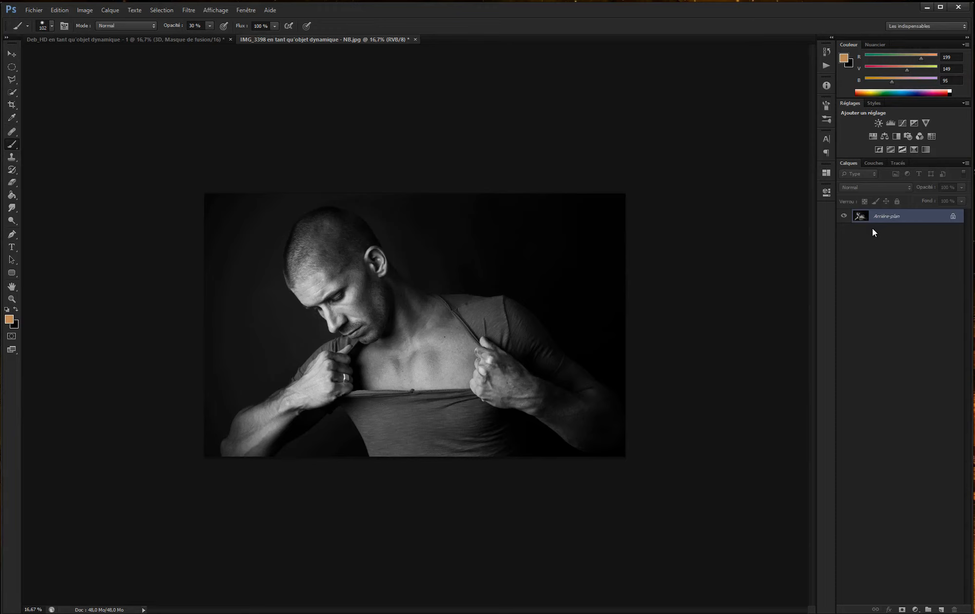
Duplicate the Arrière-plan layer twice and disable the red (R) channel in the blending options of the topmost copy
{"action": "key", "text": "ctrl+j"}
{"action": "key", "text": "ctrl+j"}
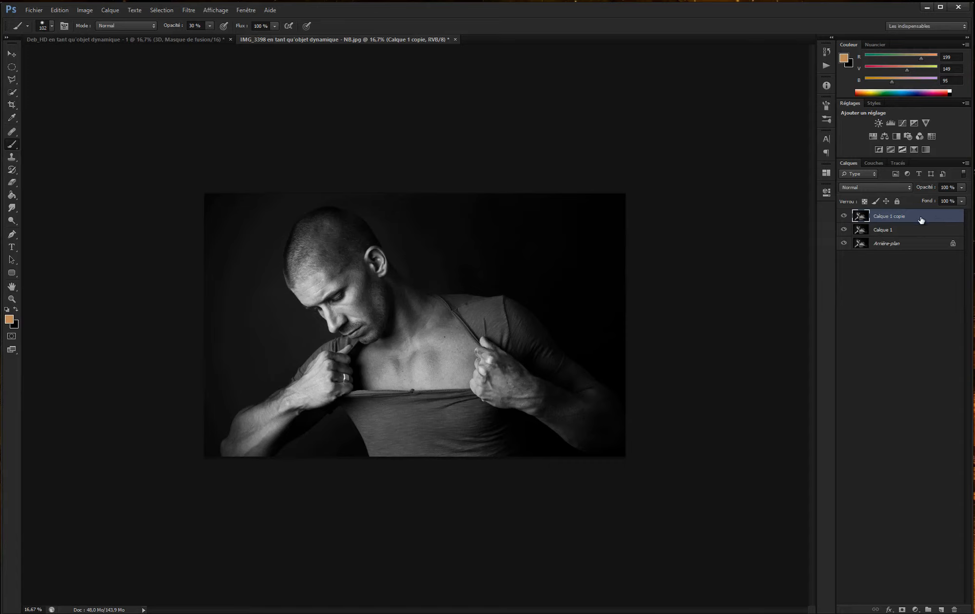
{"action": "double_click", "coordinate": [950, 221]}
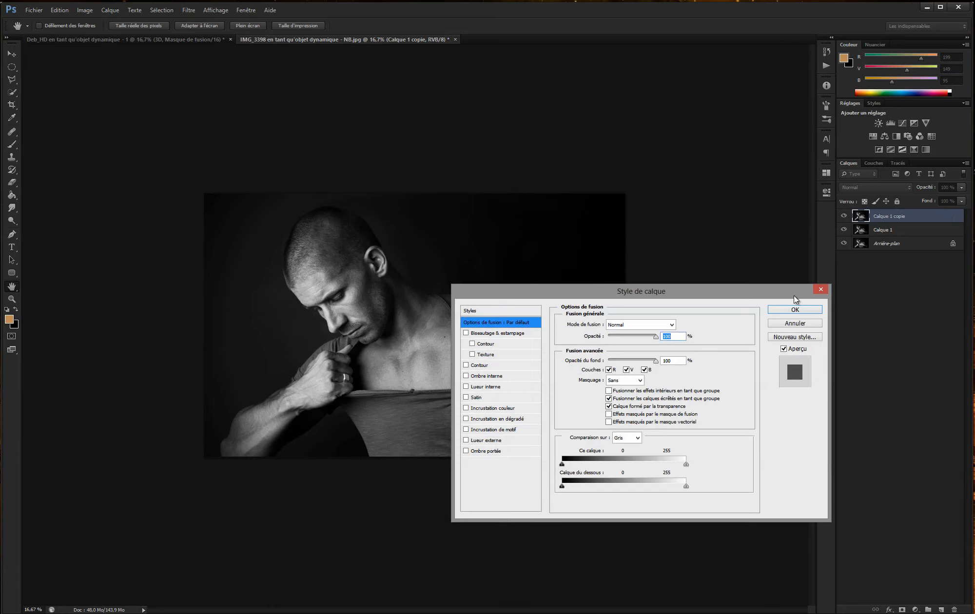
{"action": "left_click", "coordinate": [609, 370]}
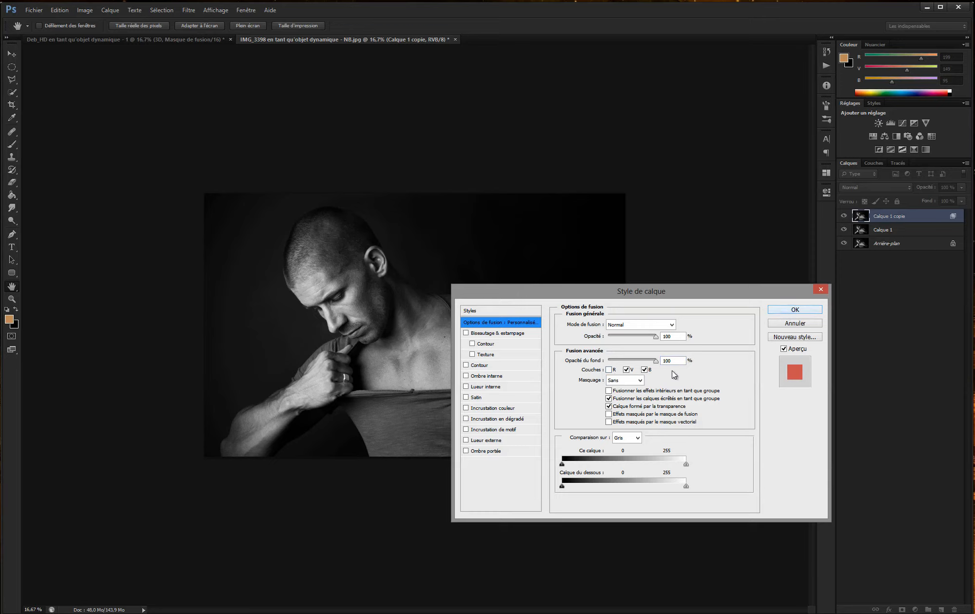
{"action": "left_click", "coordinate": [781, 311]}
{"action": "key", "text": "b"}
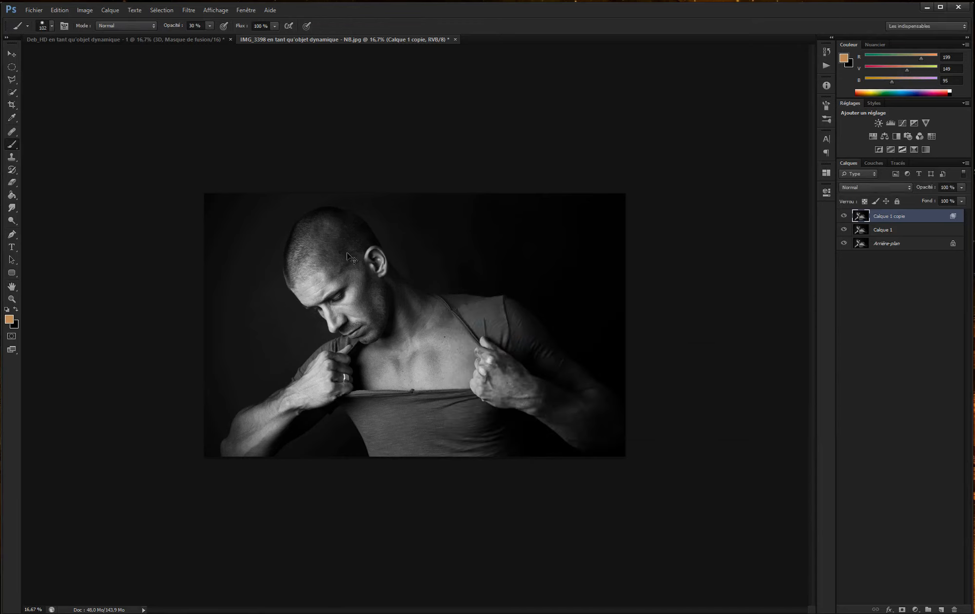
Warp the Calque 1 copie layer with Déformation, pulling the photo's right corners and edges outward and shifting the face area slightly, and apply it
{"action": "key", "text": "ctrl+t"}
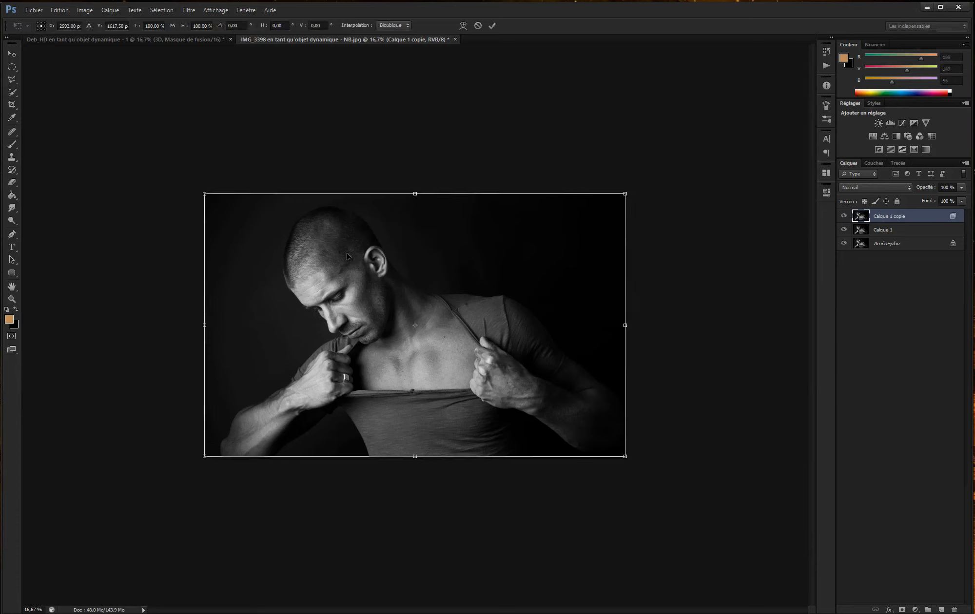
{"action": "right_click", "coordinate": [380, 296]}
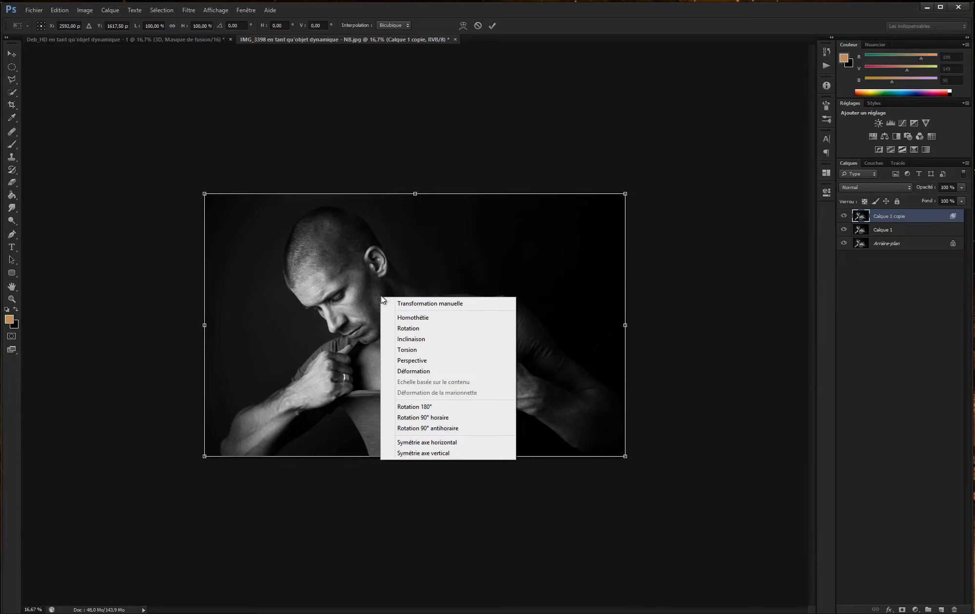
{"action": "left_click", "coordinate": [445, 372]}
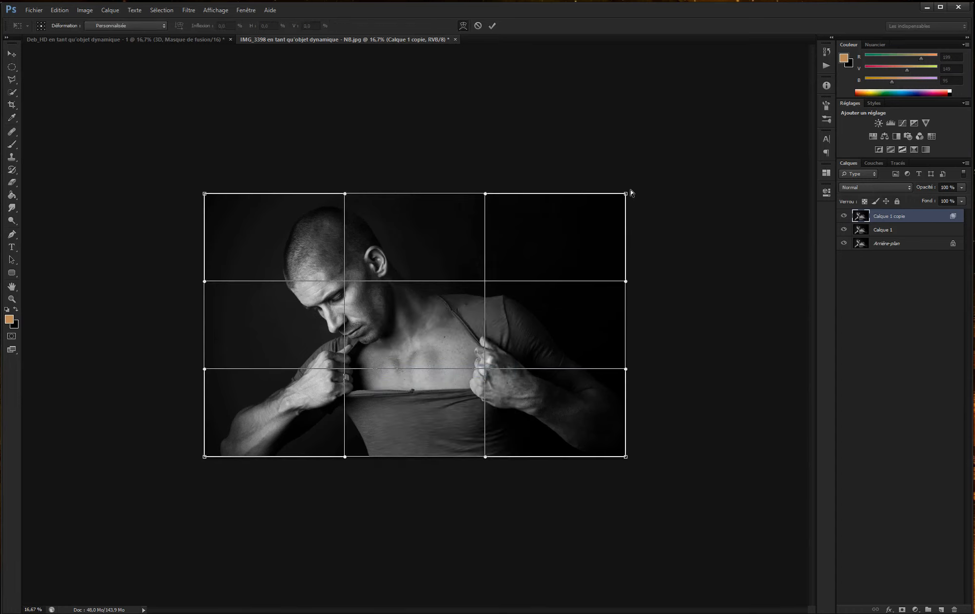
{"action": "left_click_drag", "start_coordinate": [631, 193], "coordinate": [639, 182]}
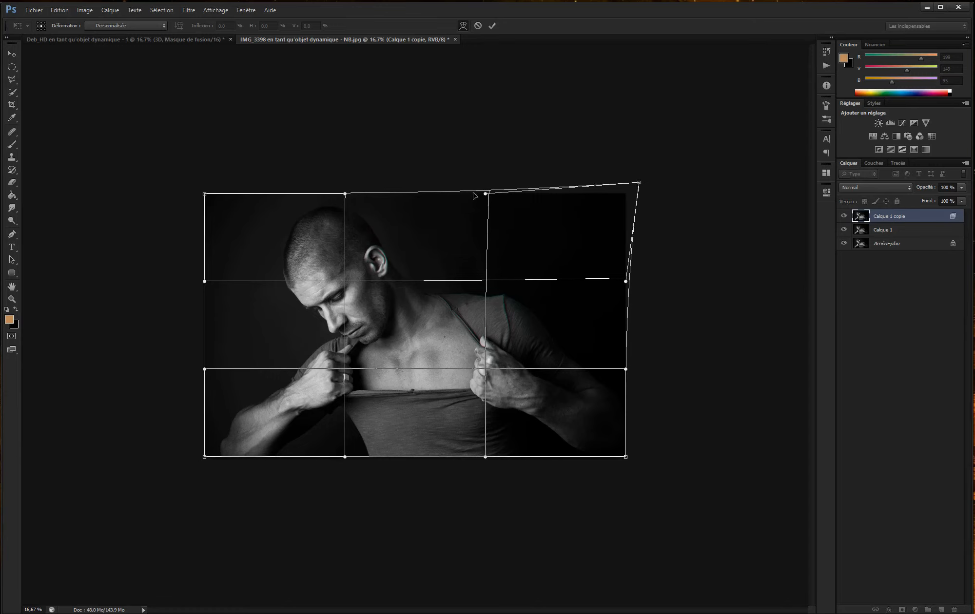
{"action": "left_click_drag", "start_coordinate": [485, 194], "coordinate": [489, 175]}
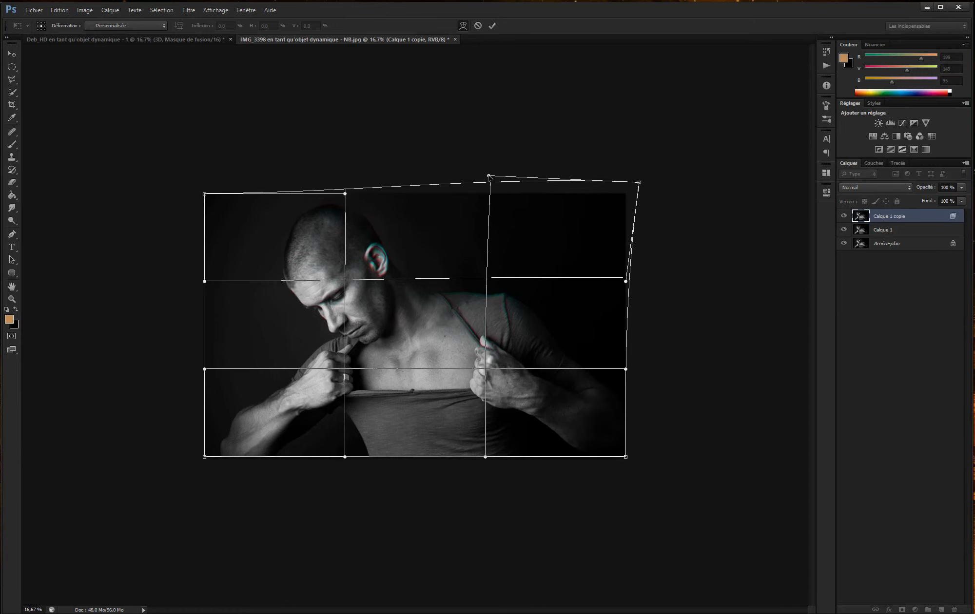
{"action": "left_click_drag", "start_coordinate": [628, 283], "coordinate": [648, 278]}
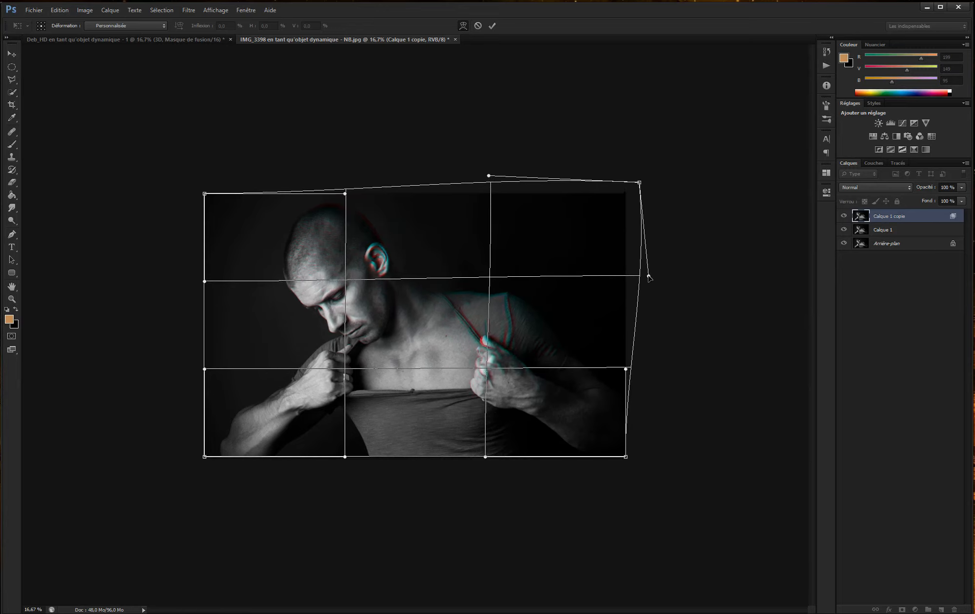
{"action": "left_click_drag", "start_coordinate": [626, 370], "coordinate": [651, 374]}
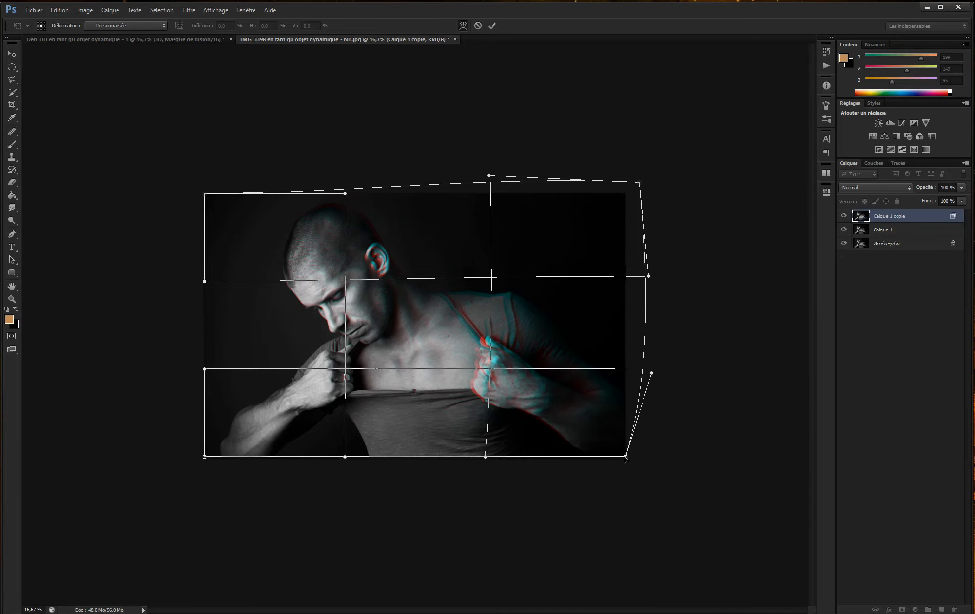
{"action": "left_click_drag", "start_coordinate": [626, 457], "coordinate": [638, 470]}
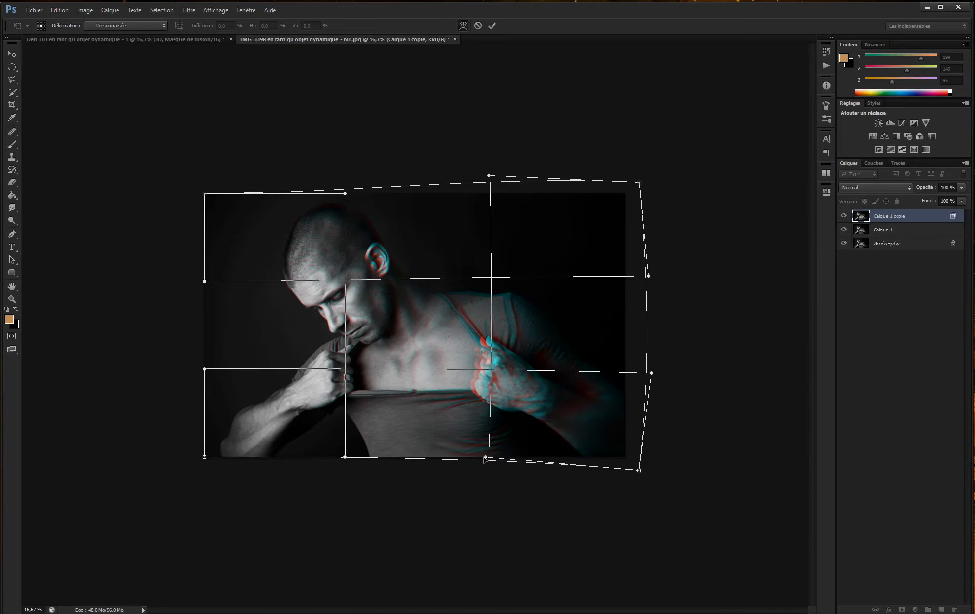
{"action": "left_click_drag", "start_coordinate": [485, 458], "coordinate": [476, 477]}
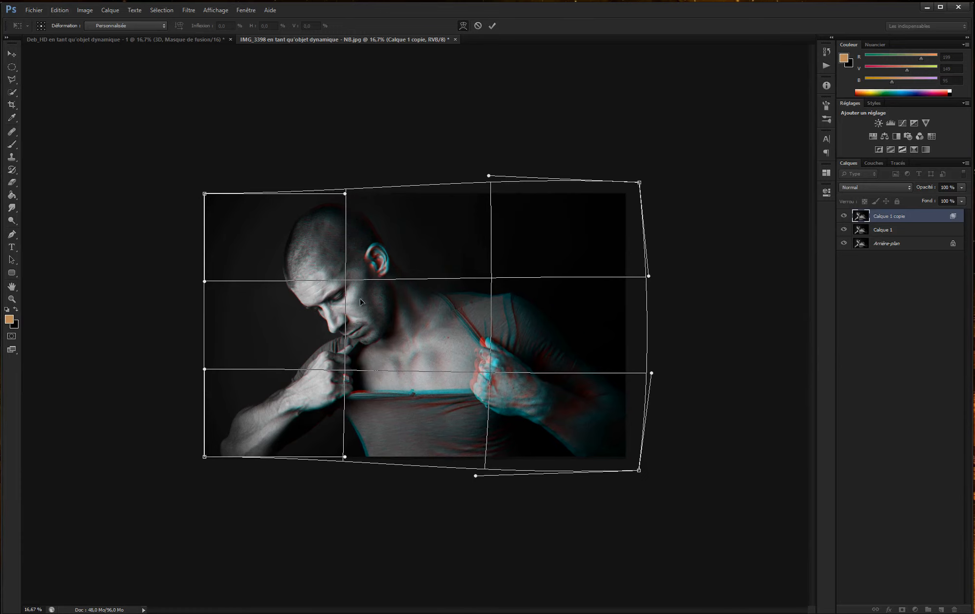
{"action": "left_click_drag", "start_coordinate": [359, 302], "coordinate": [359, 302]}
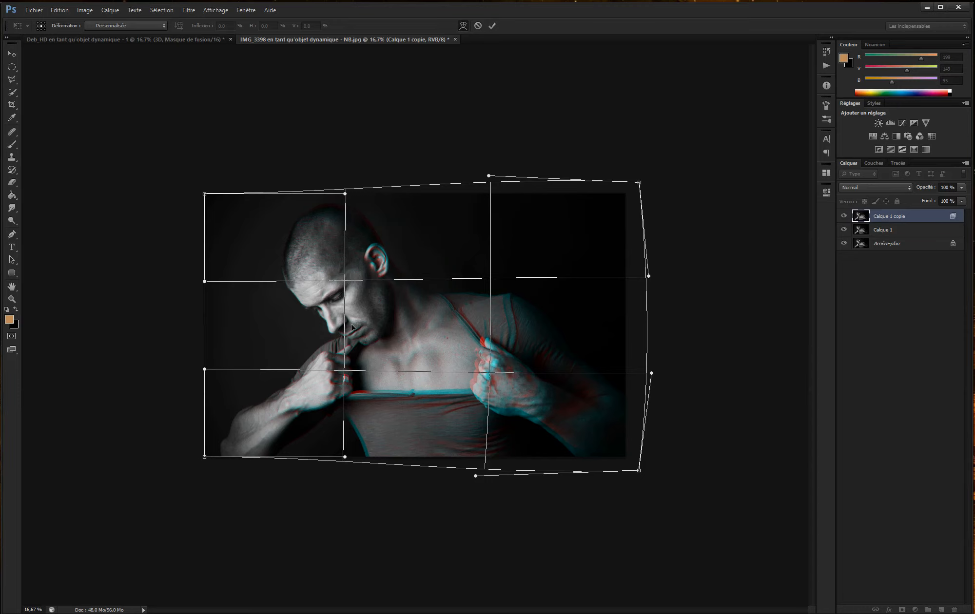
{"action": "left_click", "coordinate": [492, 27]}
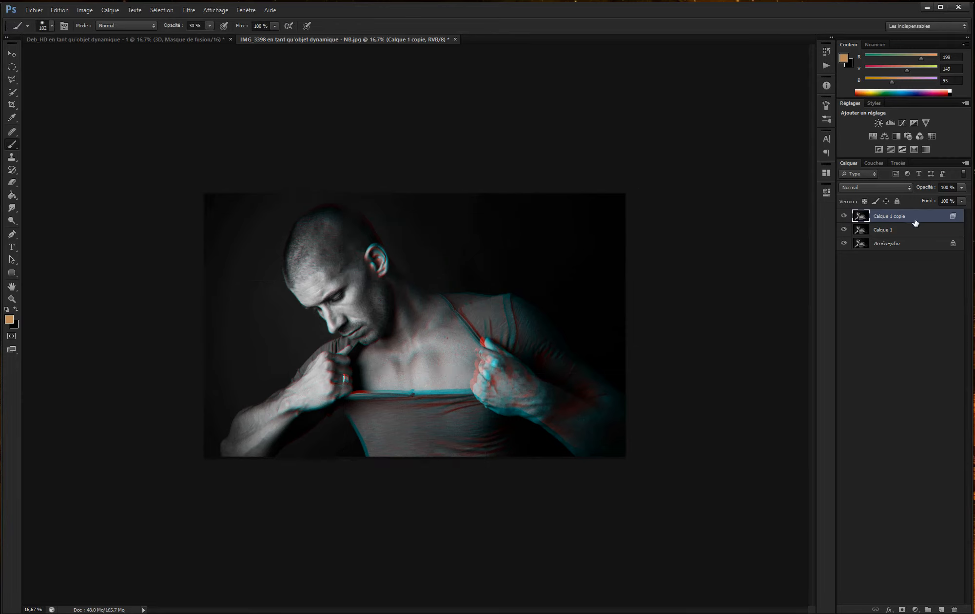
Warp the Calque 1 layer with Déformation, pulling the photo's left corners and edges outward and adjusting the face area, and apply it
{"action": "left_click", "coordinate": [890, 230]}
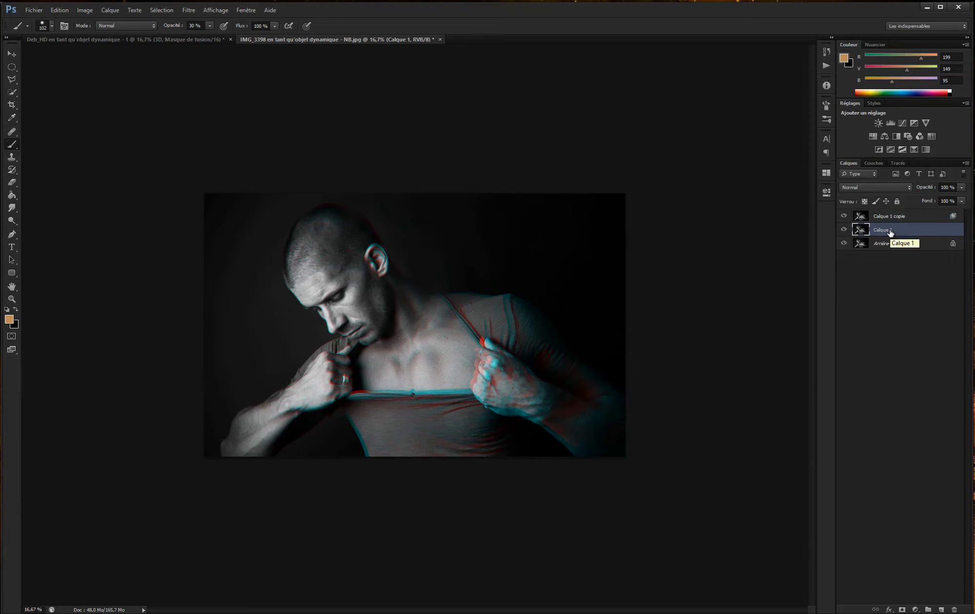
{"action": "key", "text": "ctrl+t"}
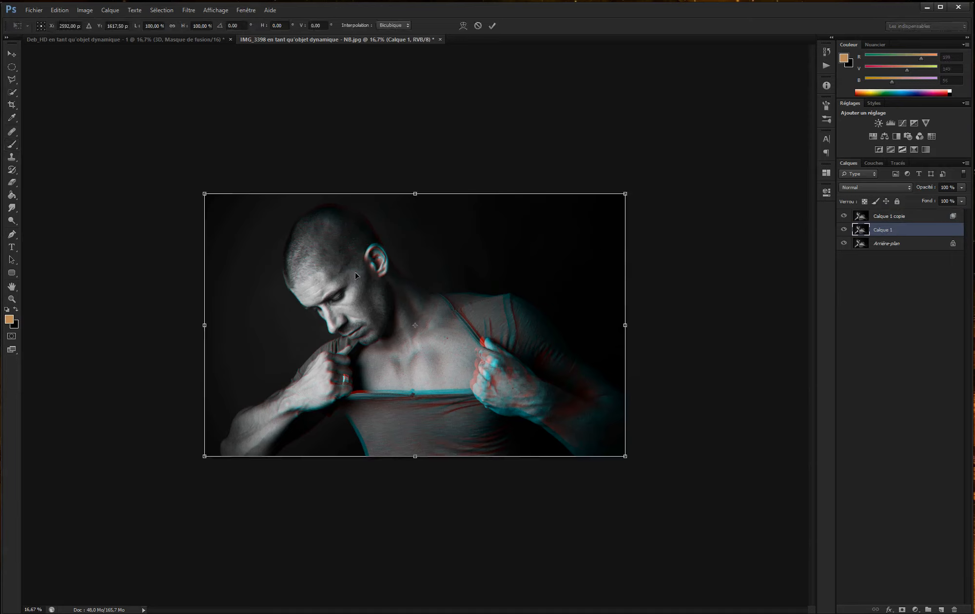
{"action": "right_click", "coordinate": [379, 283]}
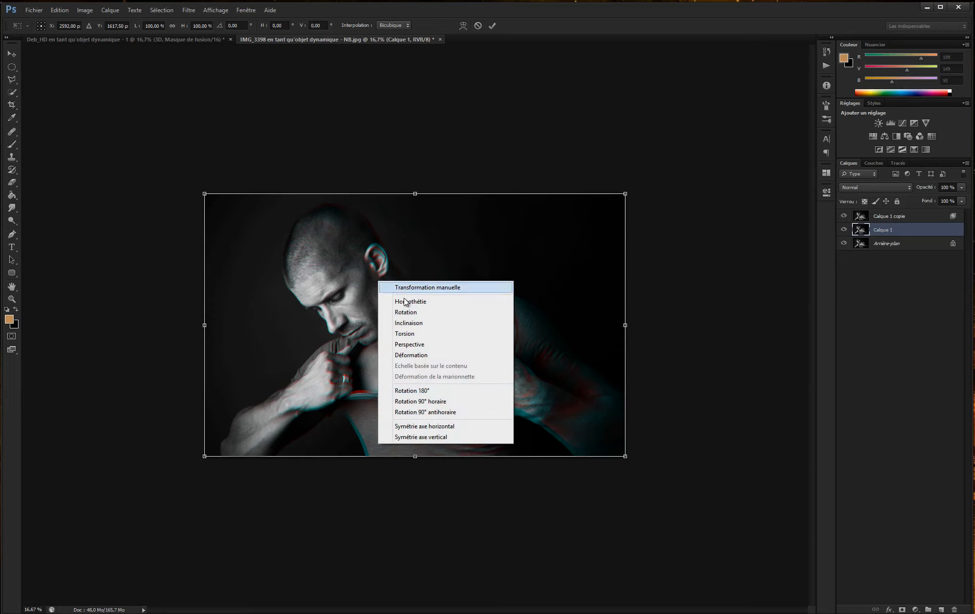
{"action": "left_click", "coordinate": [420, 362]}
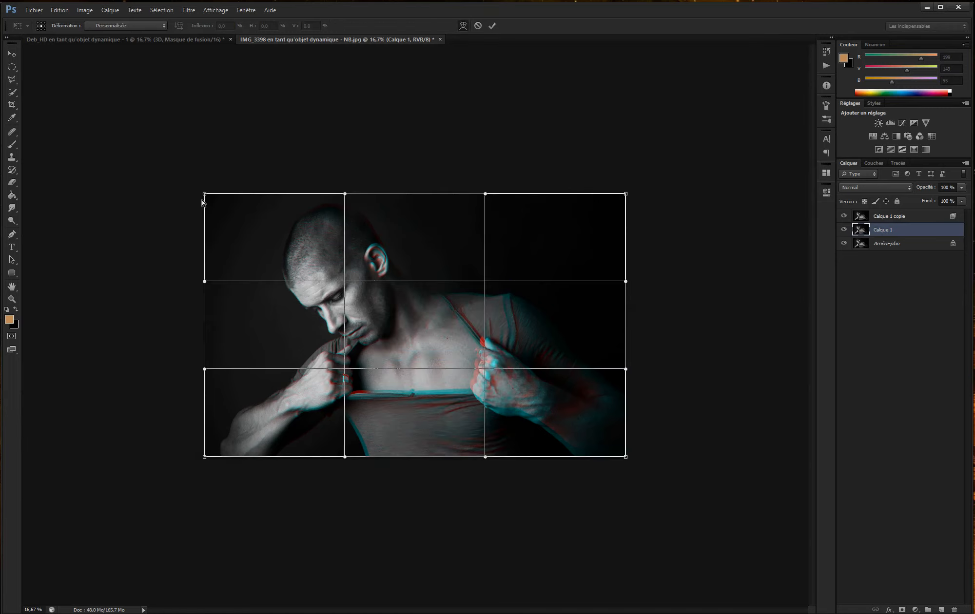
{"action": "left_click_drag", "start_coordinate": [204, 193], "coordinate": [192, 184]}
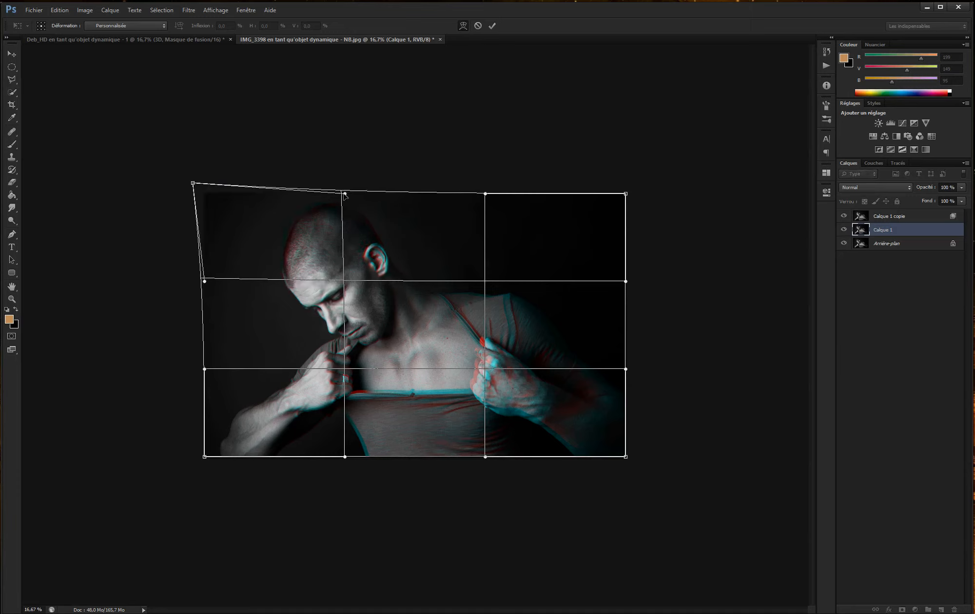
{"action": "left_click_drag", "start_coordinate": [344, 193], "coordinate": [348, 178]}
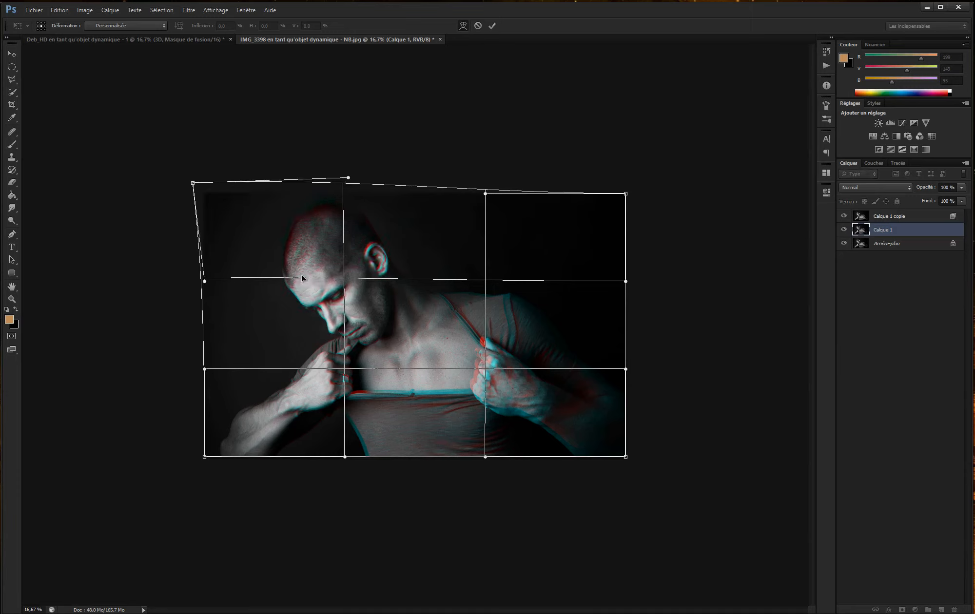
{"action": "left_click_drag", "start_coordinate": [203, 283], "coordinate": [193, 281]}
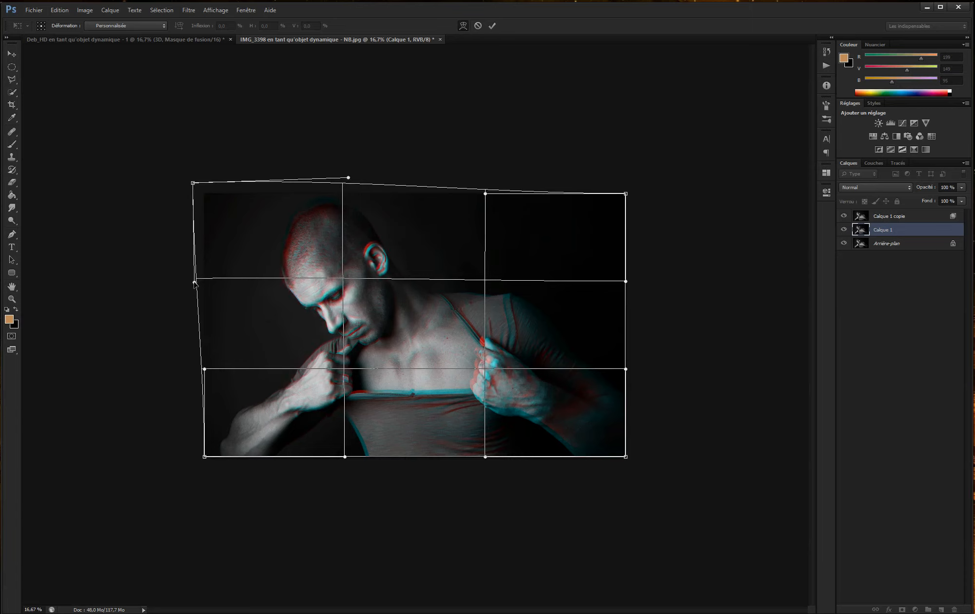
{"action": "left_click_drag", "start_coordinate": [207, 373], "coordinate": [194, 380]}
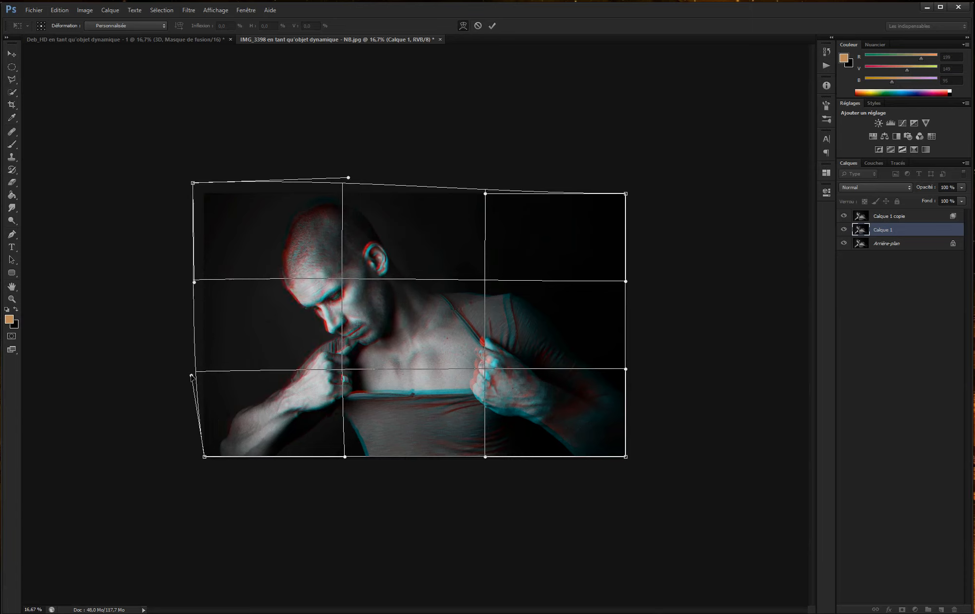
{"action": "left_click_drag", "start_coordinate": [205, 458], "coordinate": [192, 467]}
{"action": "left_click_drag", "start_coordinate": [345, 458], "coordinate": [348, 475]}
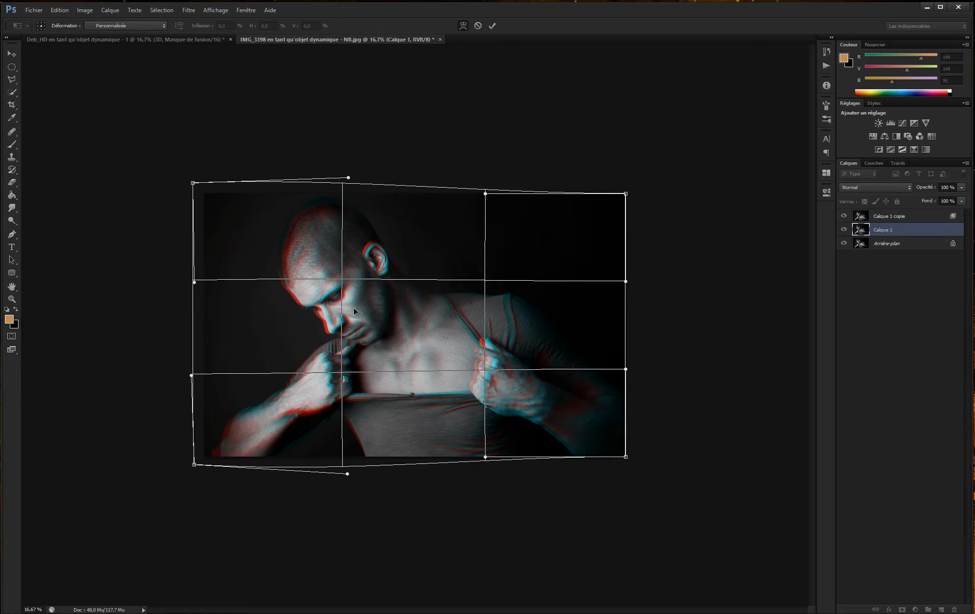
{"action": "left_click_drag", "start_coordinate": [355, 310], "coordinate": [354, 313]}
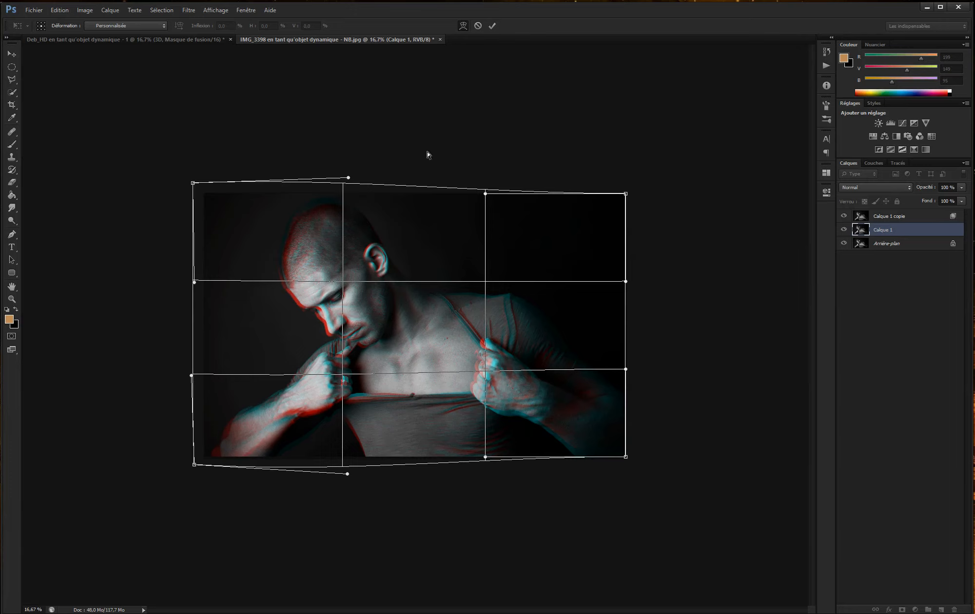
{"action": "left_click", "coordinate": [492, 25]}
Group Calque 1 and Calque 1 copie, add a layer mask to the group, and undo the mask
{"action": "left_click", "coordinate": [895, 217], "text": "shift"}
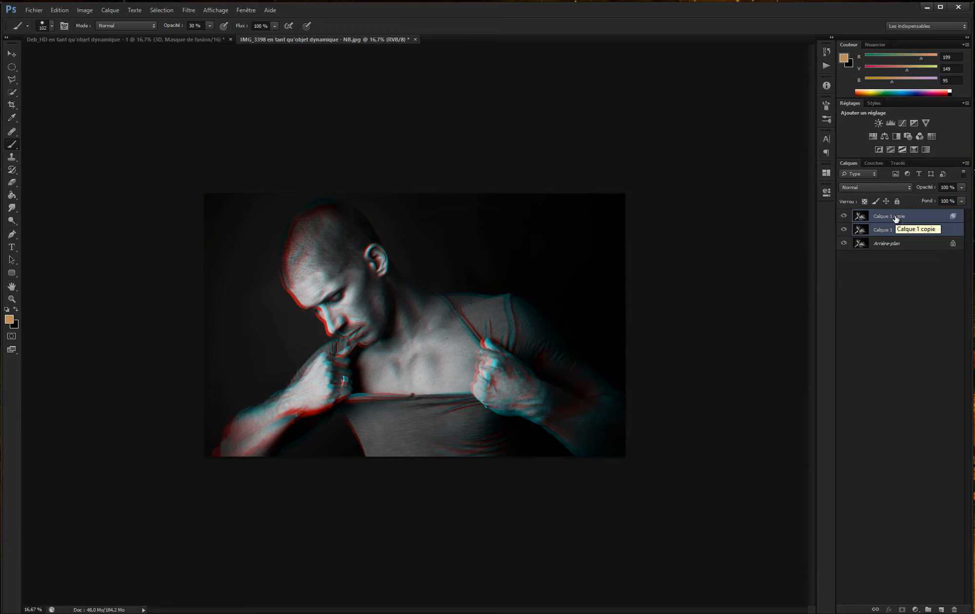
{"action": "key", "text": "ctrl+g"}
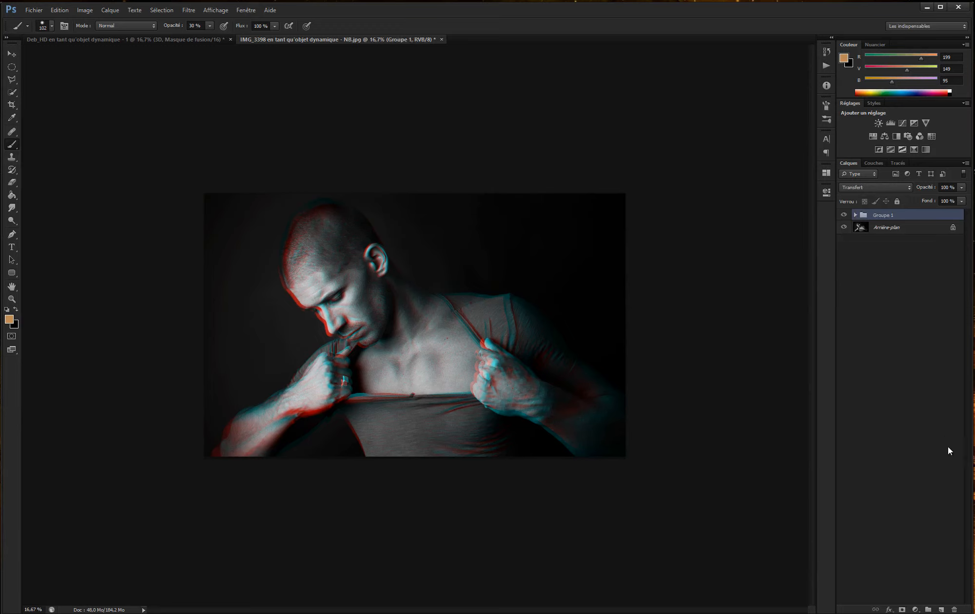
{"action": "left_click", "coordinate": [902, 610]}
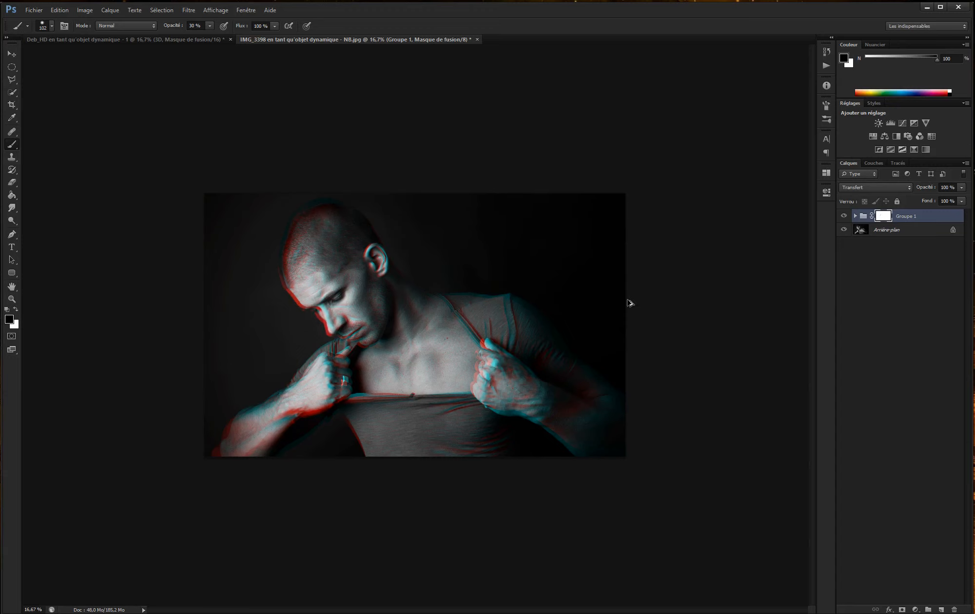
{"action": "key", "text": "ctrl+z"}
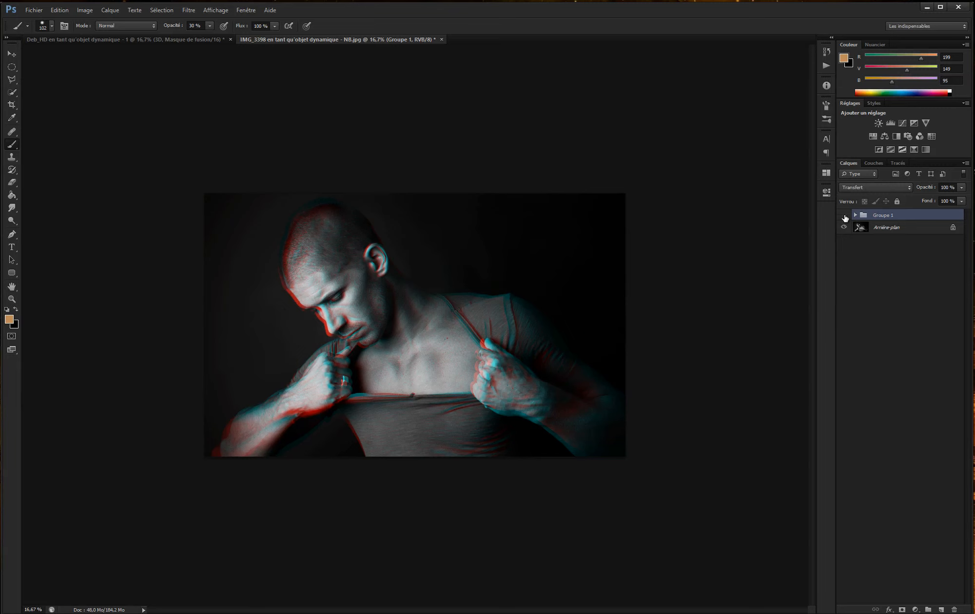
Toggle Groupe 1's visibility to compare the photo with and without the 3D effect
{"action": "left_click", "coordinate": [844, 217]}
{"action": "left_click", "coordinate": [844, 217]}
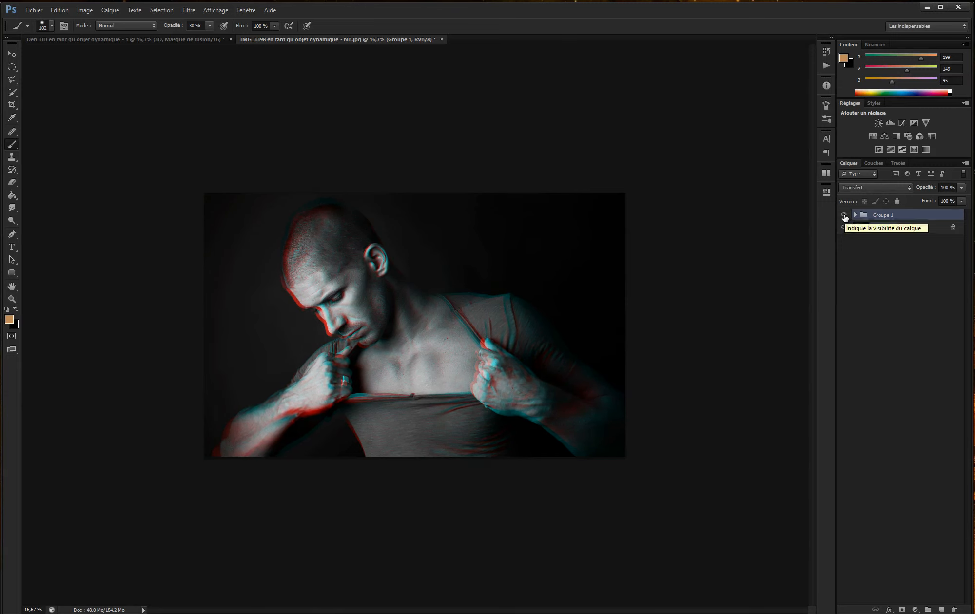
{"action": "left_click", "coordinate": [844, 217]}
{"action": "left_click", "coordinate": [844, 216]}
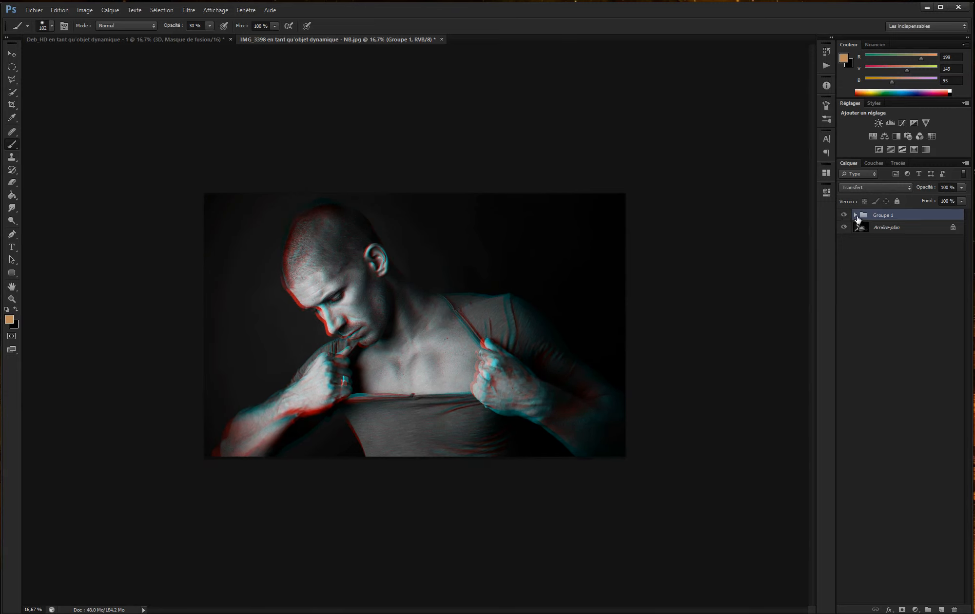
Expand Groupe 1 and, in Calque 1 copie's blending options, enable the red (R) channel and disable the blue (B) channel
{"action": "left_click", "coordinate": [855, 216]}
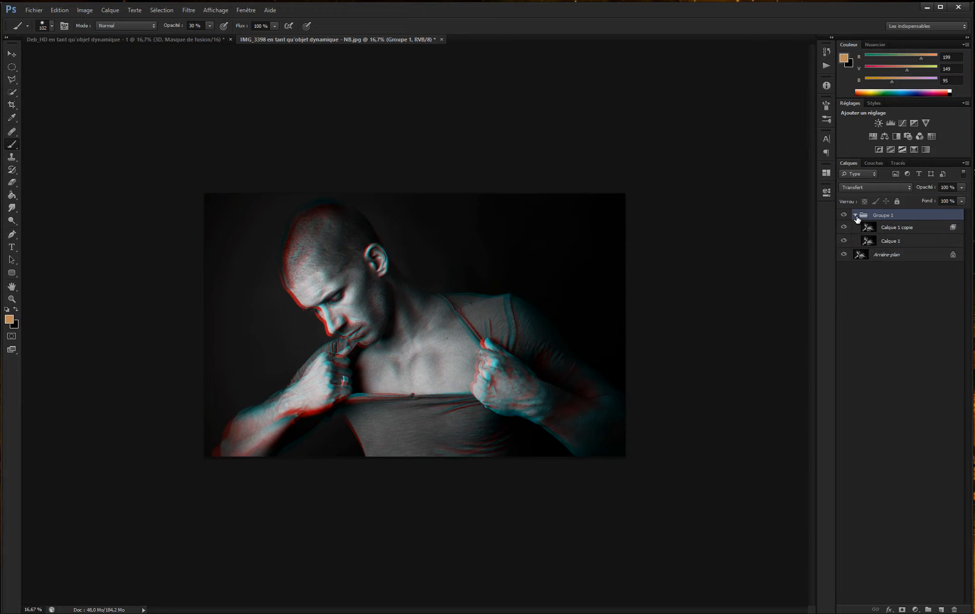
{"action": "left_click", "coordinate": [907, 229]}
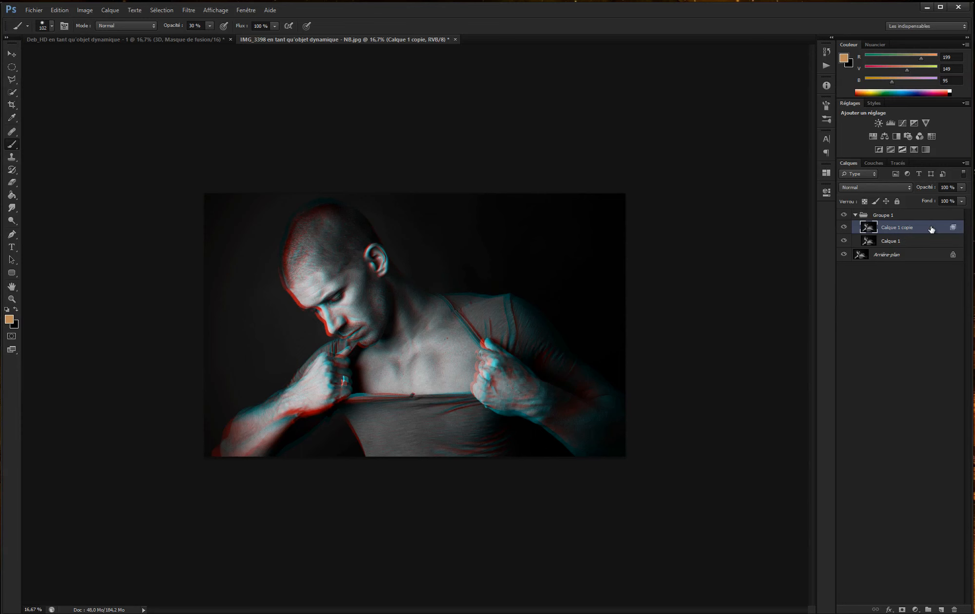
{"action": "double_click", "coordinate": [931, 228]}
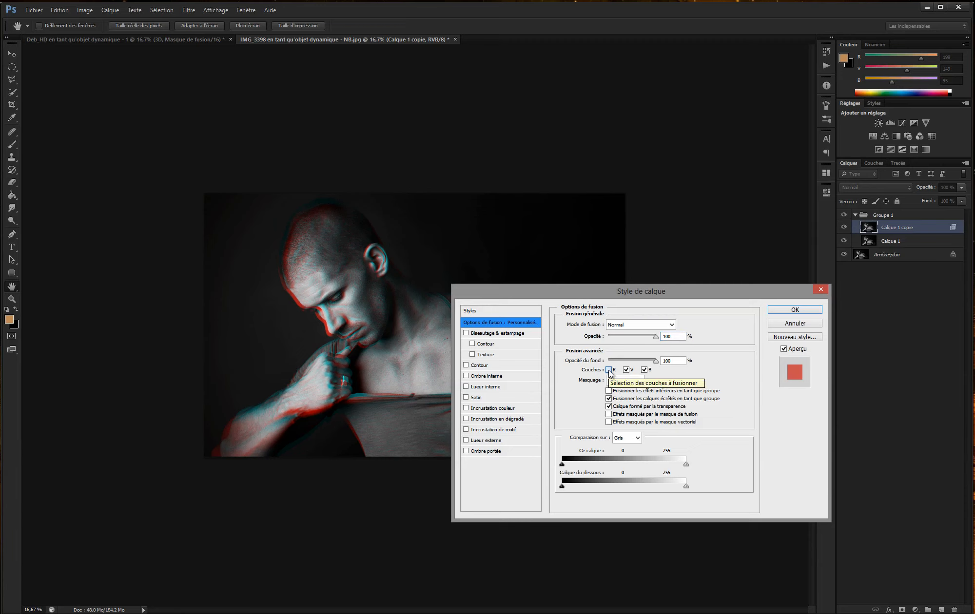
{"action": "left_click", "coordinate": [609, 370]}
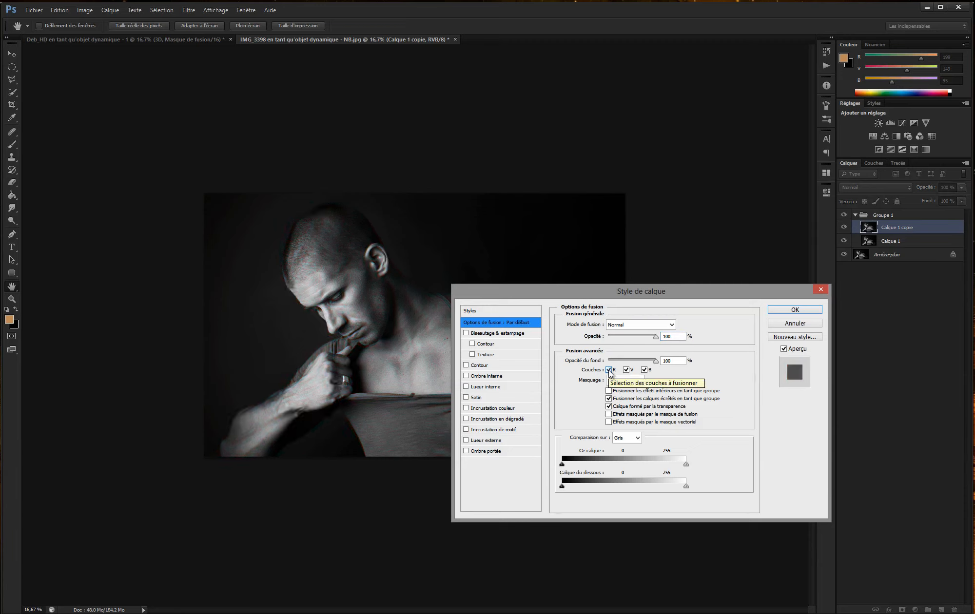
{"action": "left_click", "coordinate": [644, 371]}
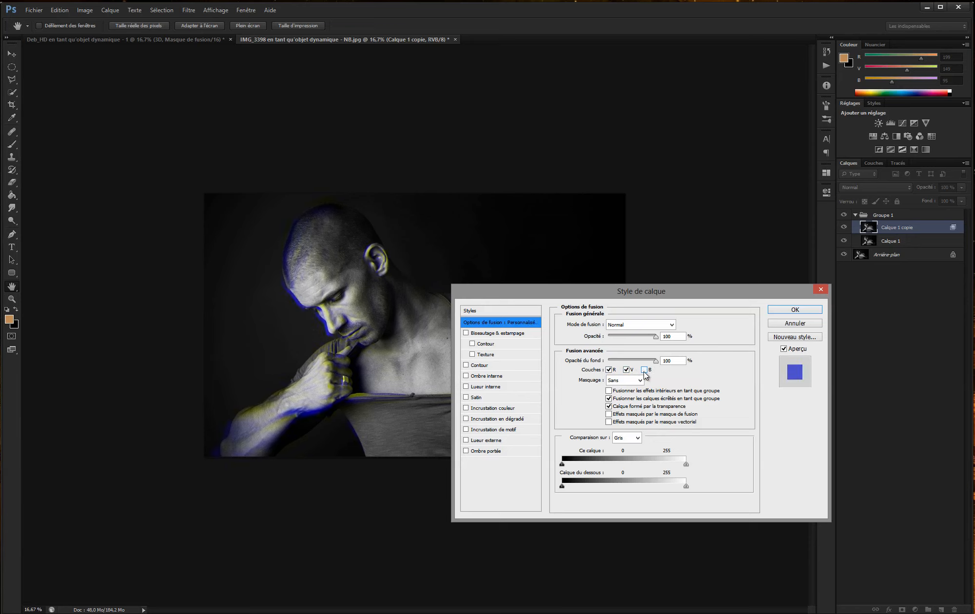
{"action": "left_click", "coordinate": [794, 309]}
{"action": "key", "text": "b"}
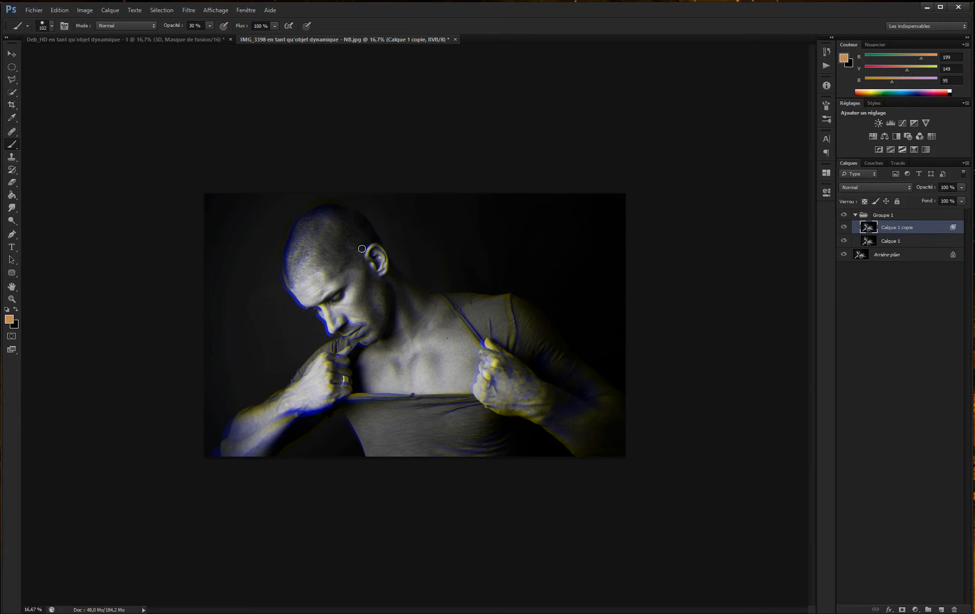
Re-enable the blue (B) channel and disable the green (V) channel in Calque 1 copie's blending options
{"action": "double_click", "coordinate": [950, 230]}
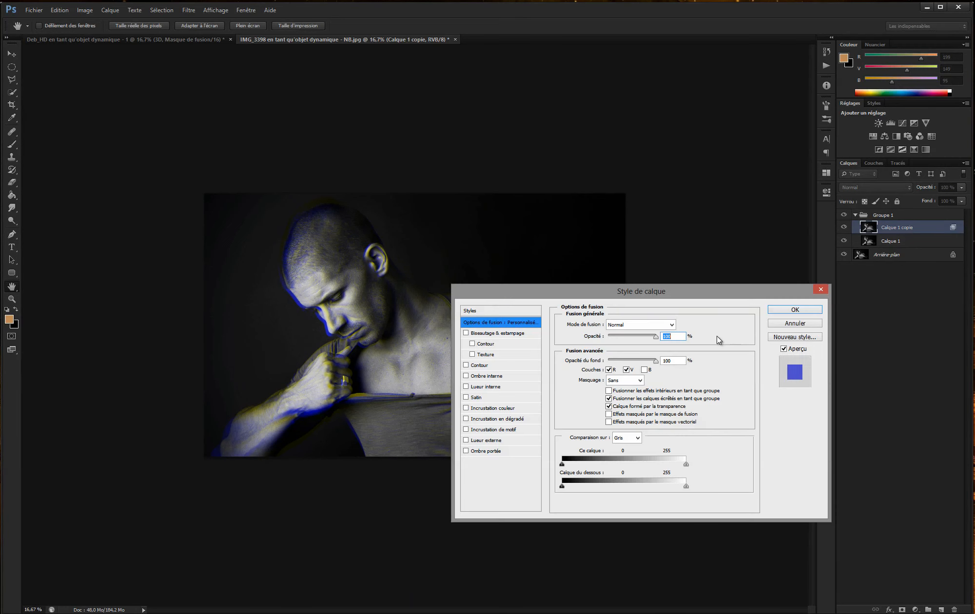
{"action": "left_click", "coordinate": [644, 369]}
{"action": "left_click", "coordinate": [626, 370]}
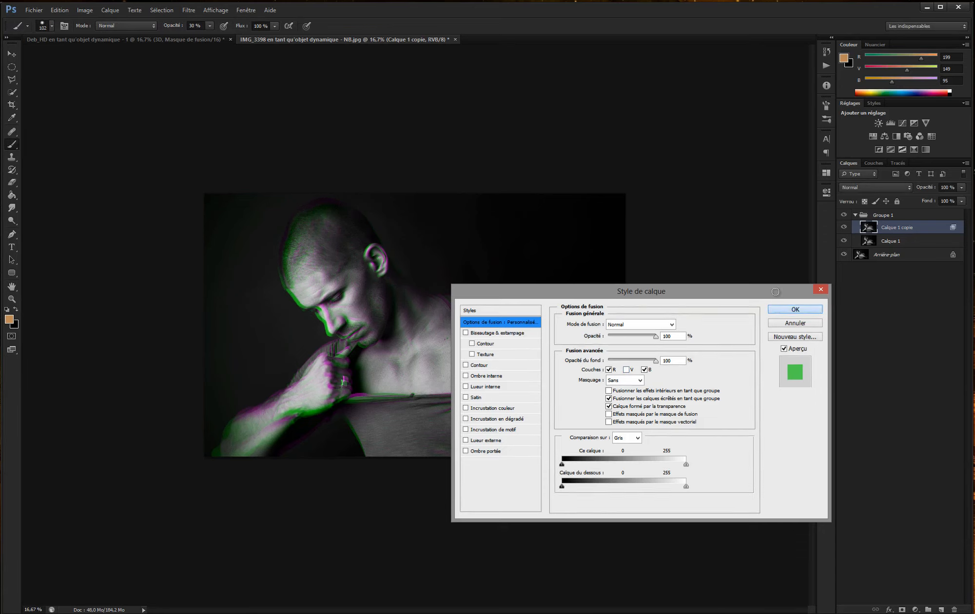
In Calque 1 copie's blending options, enable the green (V) channel and disable the red (R) channel, and collapse Groupe 1
{"action": "left_click", "coordinate": [795, 310]}
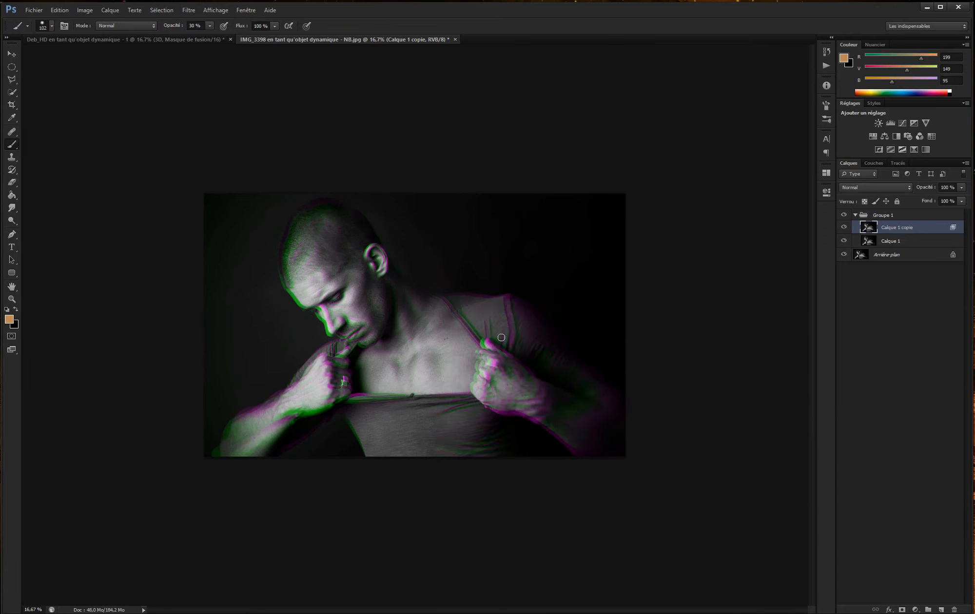
{"action": "double_click", "coordinate": [953, 230]}
{"action": "left_click", "coordinate": [626, 370]}
{"action": "left_click", "coordinate": [609, 369]}
{"action": "left_click", "coordinate": [779, 310]}
{"action": "left_click", "coordinate": [854, 215]}
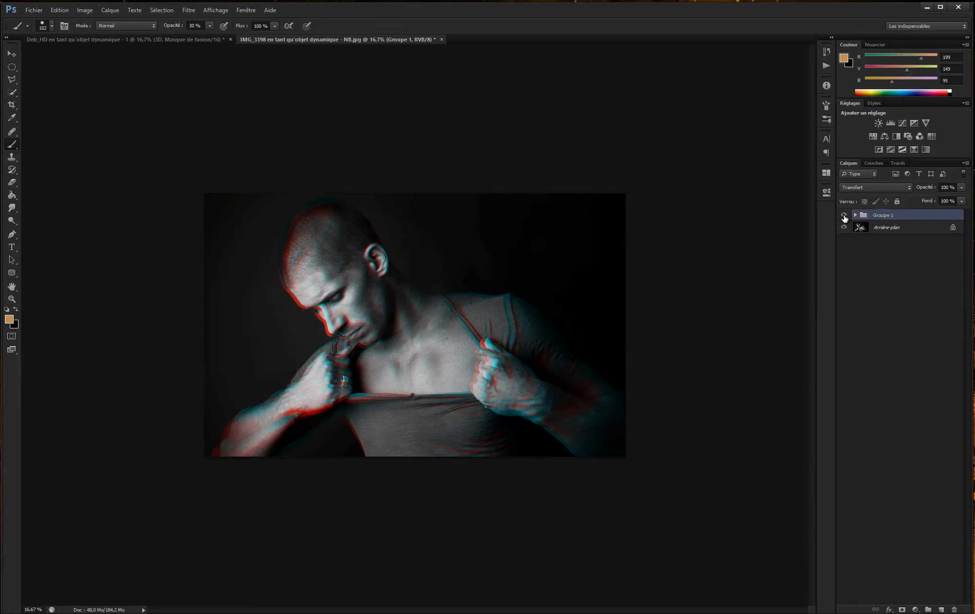
Toggle Groupe 1's visibility off and on, and alternate between the Deb_HD and IMG_3398 documents to compare their 3D effects
{"action": "left_click", "coordinate": [844, 216]}
{"action": "left_click", "coordinate": [844, 216]}
{"action": "left_click", "coordinate": [179, 41]}
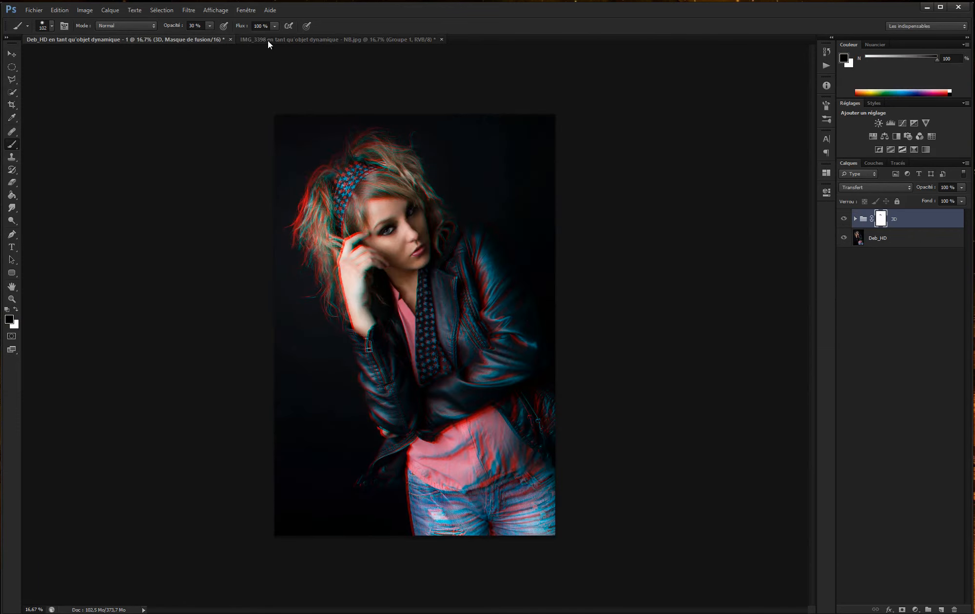
{"action": "left_click", "coordinate": [267, 39]}
{"action": "left_click", "coordinate": [206, 40]}
{"action": "left_click", "coordinate": [273, 39]}
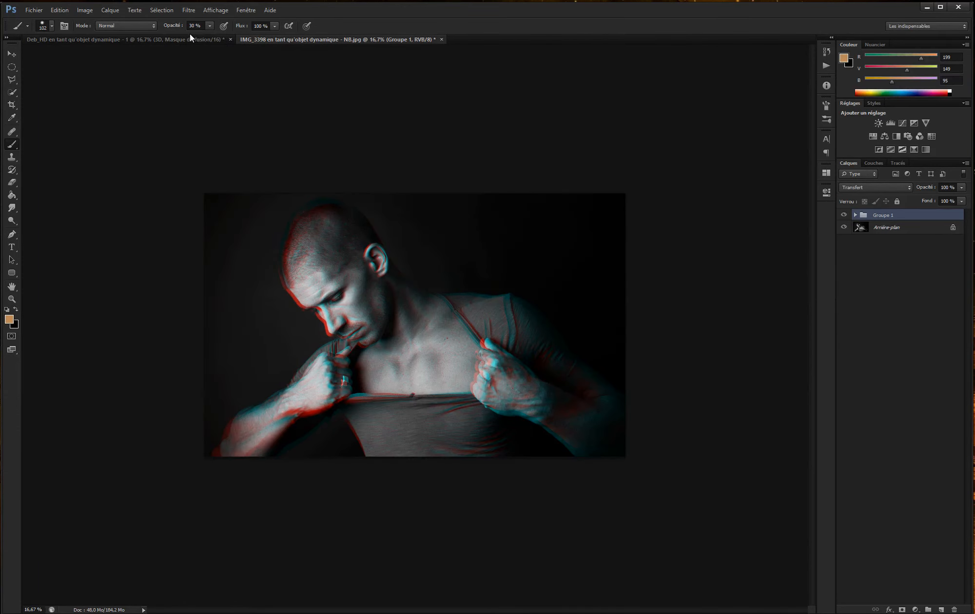
{"action": "left_click", "coordinate": [184, 39]}
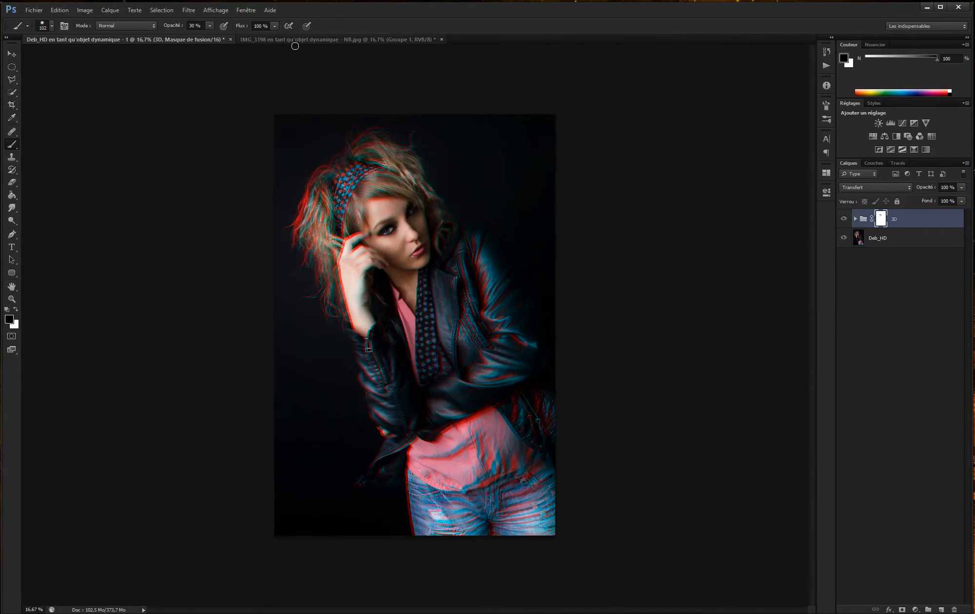
{"action": "left_click", "coordinate": [326, 40]}
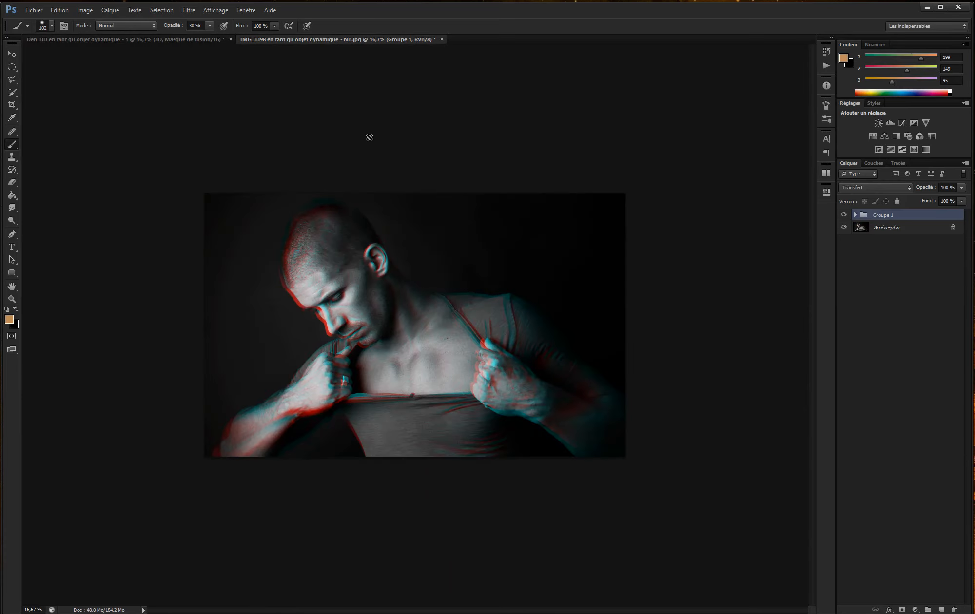